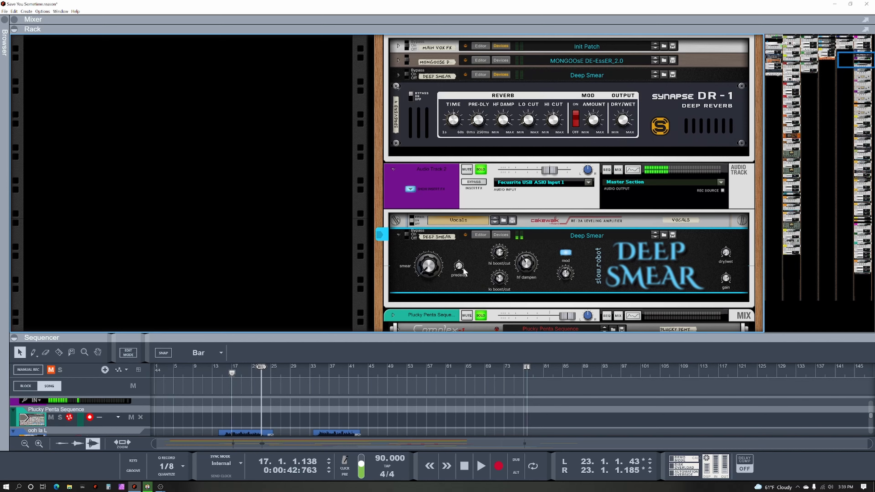
Unfold the Deep Smear combinator located below the Main Vox FX and MONGOOsE de-esser on the blue vocal track.
{"action": "scroll", "coordinate": [464, 272], "scroll_direction": "up", "scroll_amount": 2}
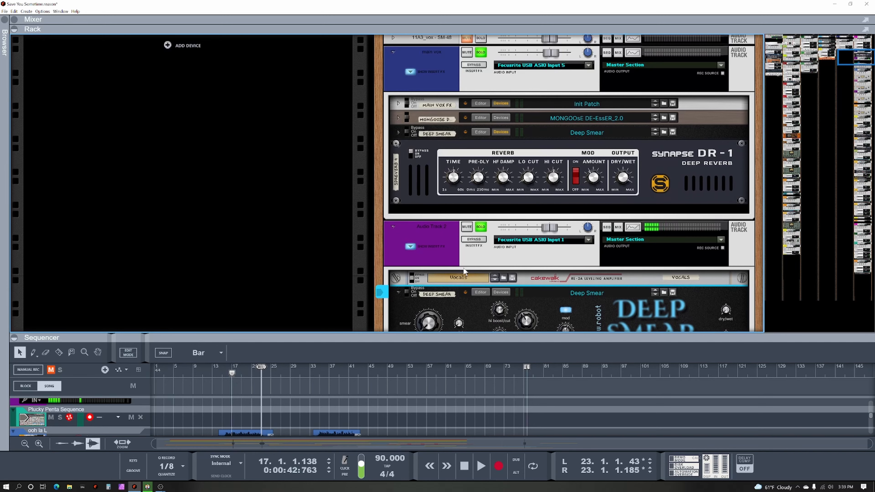
{"action": "scroll", "coordinate": [463, 269], "scroll_direction": "up", "scroll_amount": 1}
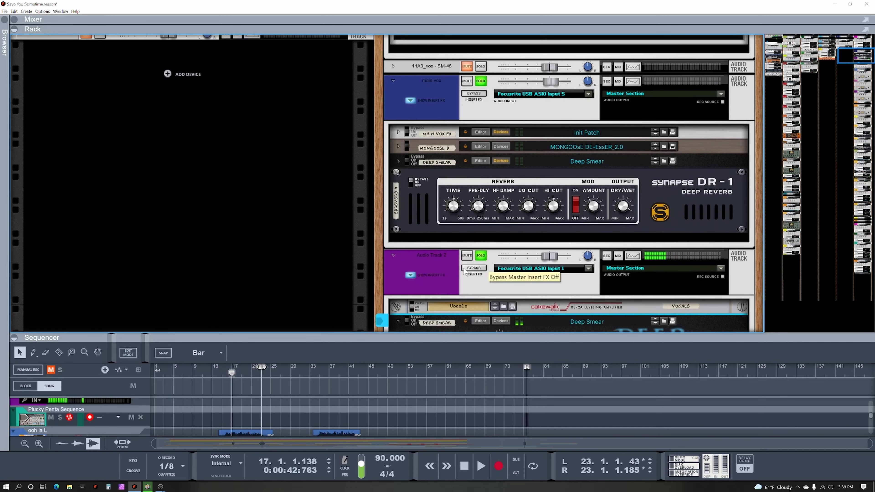
{"action": "scroll", "coordinate": [464, 270], "scroll_direction": "up", "scroll_amount": 1}
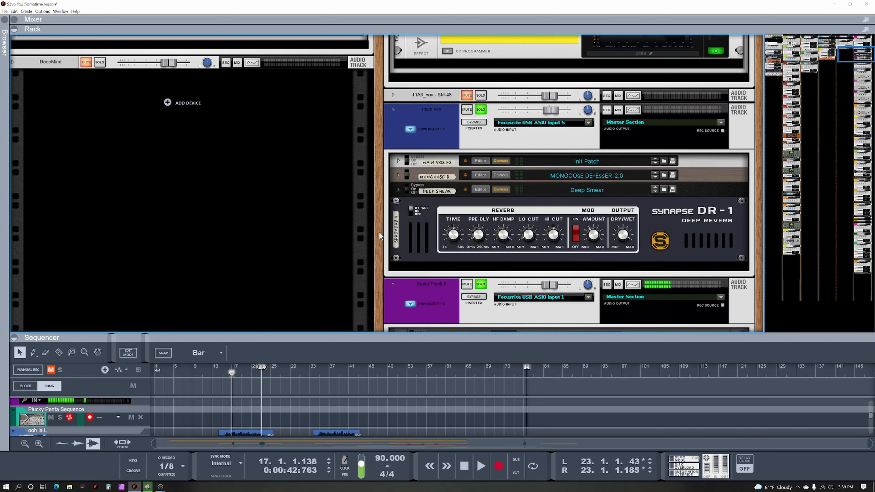
{"action": "left_click", "coordinate": [396, 189]}
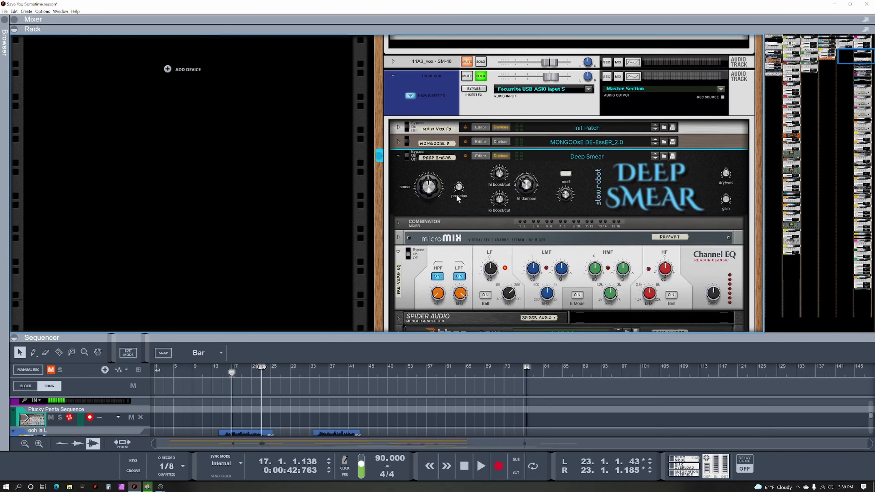
Examine the devices inside the Deep Smear combinator, including the pre-verb EQ, the phase-invert Thor and the two DR-1 reverbs.
{"action": "scroll", "coordinate": [456, 194], "scroll_direction": "up", "scroll_amount": 4}
{"action": "scroll", "coordinate": [473, 173], "scroll_direction": "down", "scroll_amount": 10}
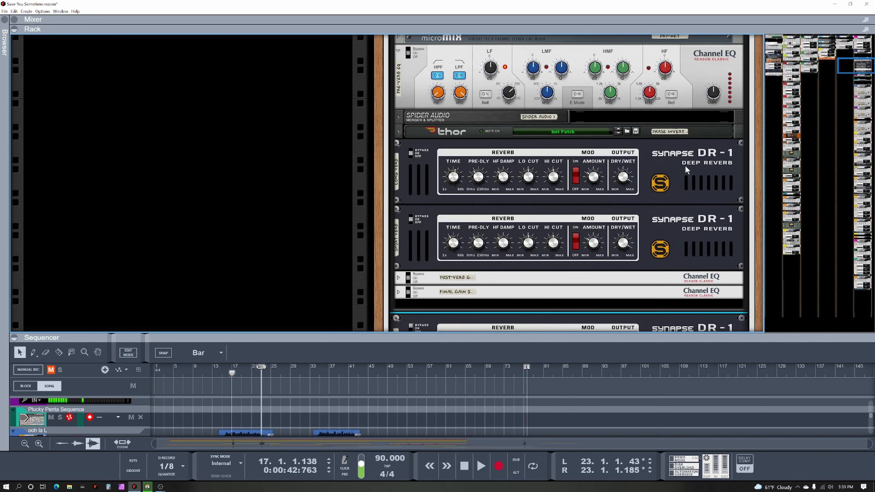
{"action": "scroll", "coordinate": [690, 194], "scroll_direction": "up", "scroll_amount": 3}
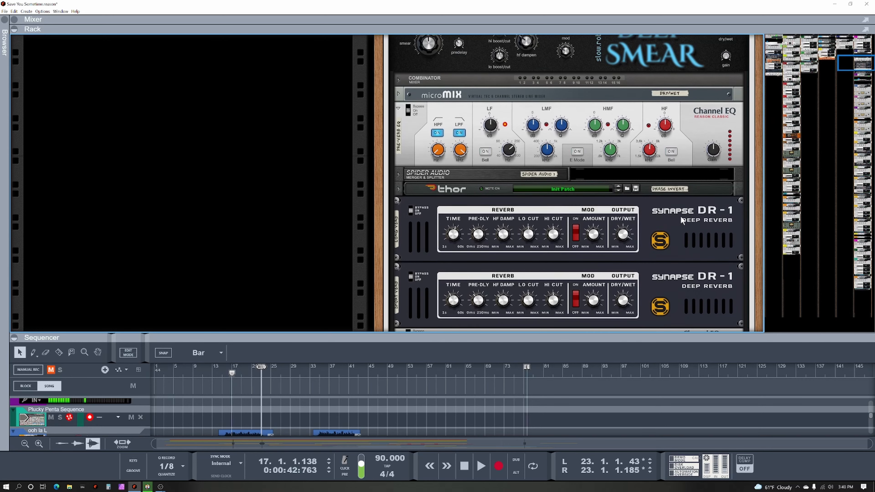
{"action": "scroll", "coordinate": [682, 220], "scroll_direction": "down", "scroll_amount": 2}
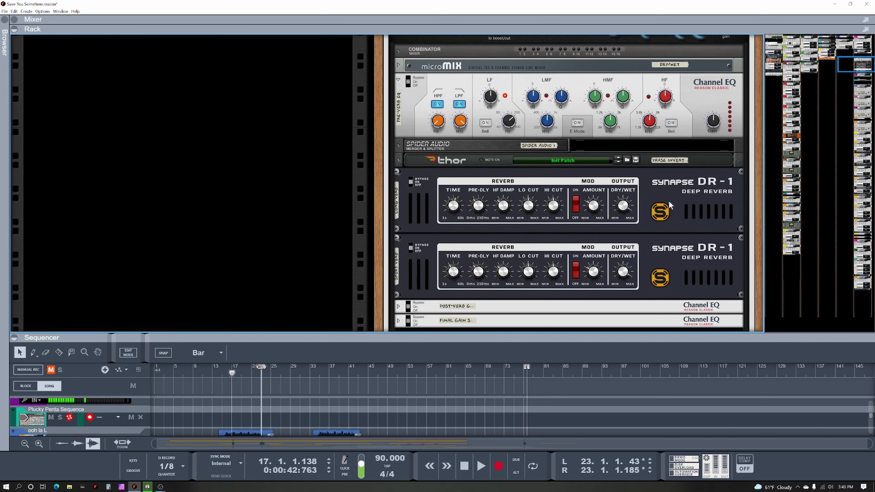
{"action": "scroll", "coordinate": [668, 200], "scroll_direction": "up", "scroll_amount": 4}
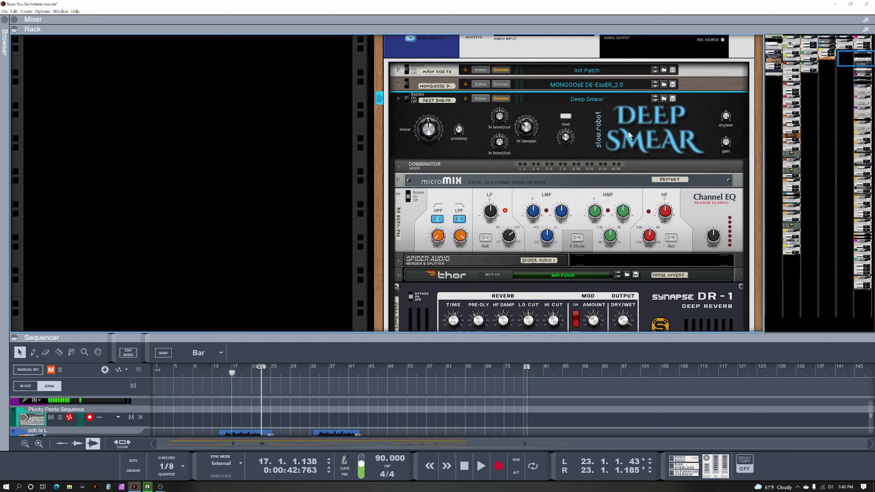
{"action": "scroll", "coordinate": [628, 131], "scroll_direction": "down", "scroll_amount": 5}
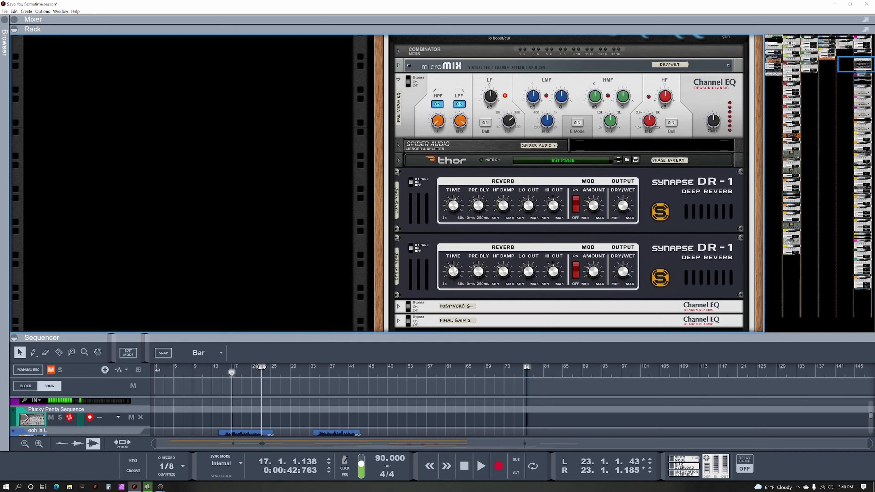
{"action": "mouse_move", "coordinate": [454, 205]}
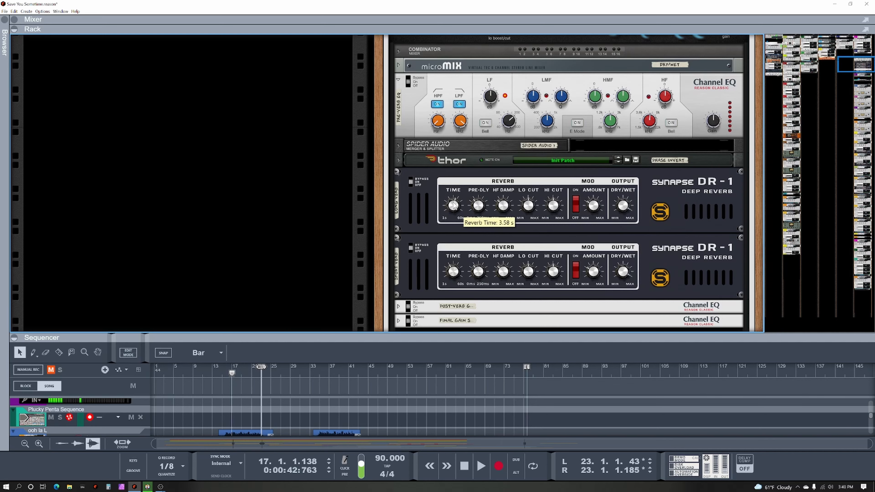
Collapse the pre-verb Channel EQ inside the Deep Smear combinator.
{"action": "scroll", "coordinate": [455, 206], "scroll_direction": "up", "scroll_amount": 3}
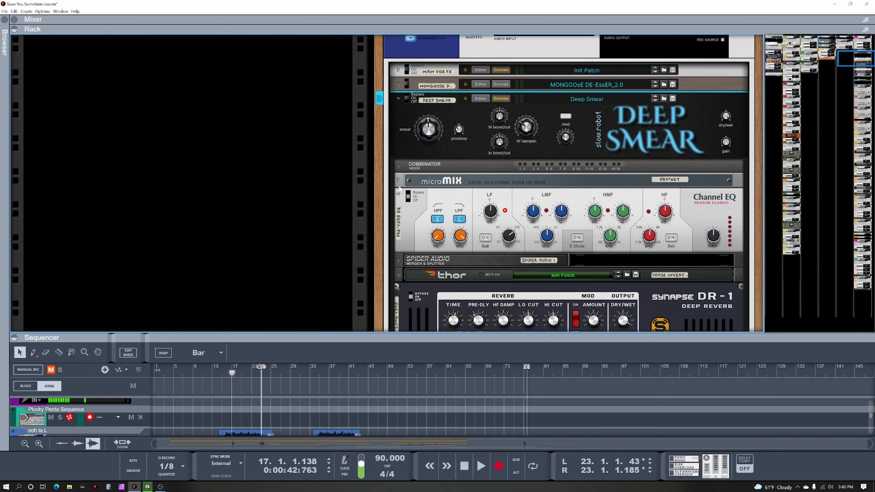
{"action": "left_click", "coordinate": [399, 195]}
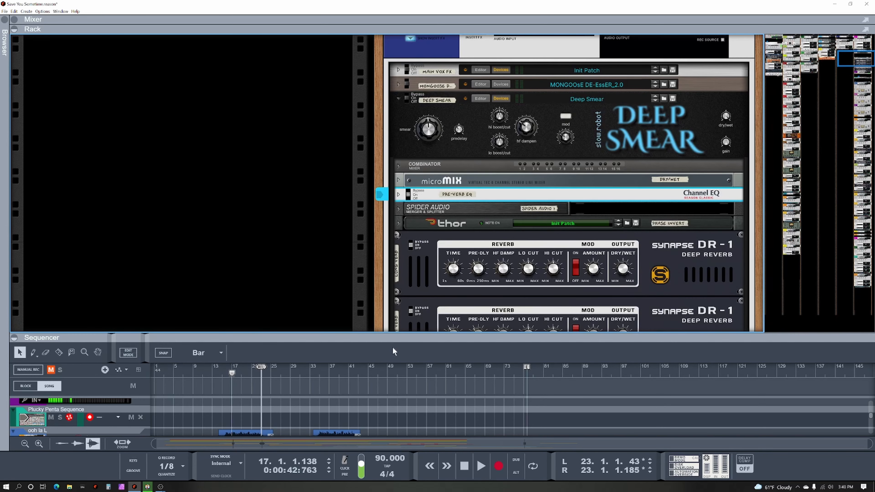
Turn Deep Smear's smear amount up and down, checking the reverb time of its two DR-1 units.
{"action": "scroll", "coordinate": [416, 248], "scroll_direction": "down", "scroll_amount": 1}
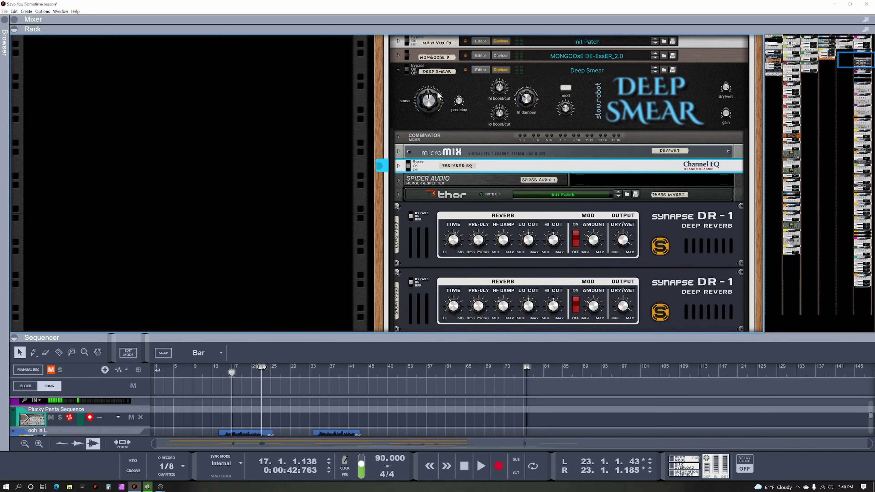
{"action": "mouse_move", "coordinate": [431, 100]}
{"action": "left_mouse_down"}
{"action": "mouse_move", "coordinate": [432, 79]}
{"action": "mouse_move", "coordinate": [428, 132]}
{"action": "mouse_move", "coordinate": [436, 68]}
{"action": "mouse_move", "coordinate": [433, 95]}
{"action": "mouse_move", "coordinate": [435, 80]}
{"action": "left_mouse_up"}
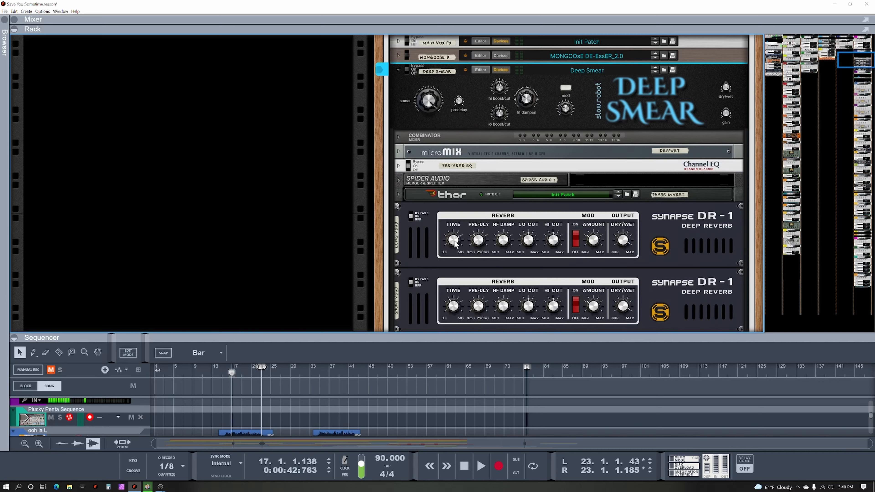
{"action": "mouse_move", "coordinate": [455, 243]}
{"action": "left_click_drag", "start_coordinate": [430, 103], "coordinate": [427, 148]}
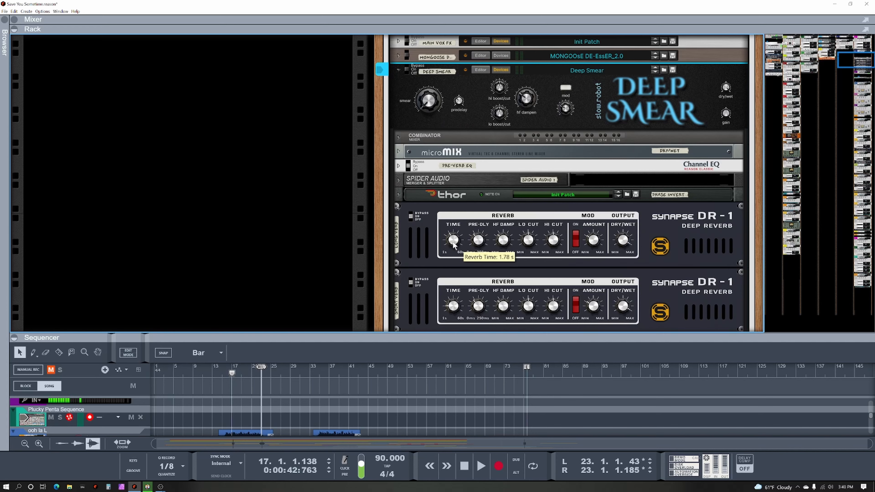
{"action": "mouse_move", "coordinate": [457, 313]}
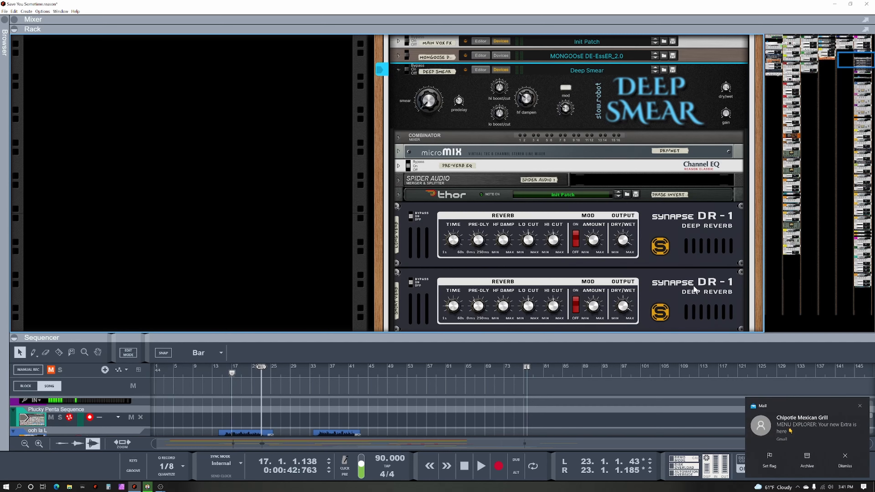
Dismiss the two mail notifications covering the sequencer.
{"action": "left_click", "coordinate": [859, 405]}
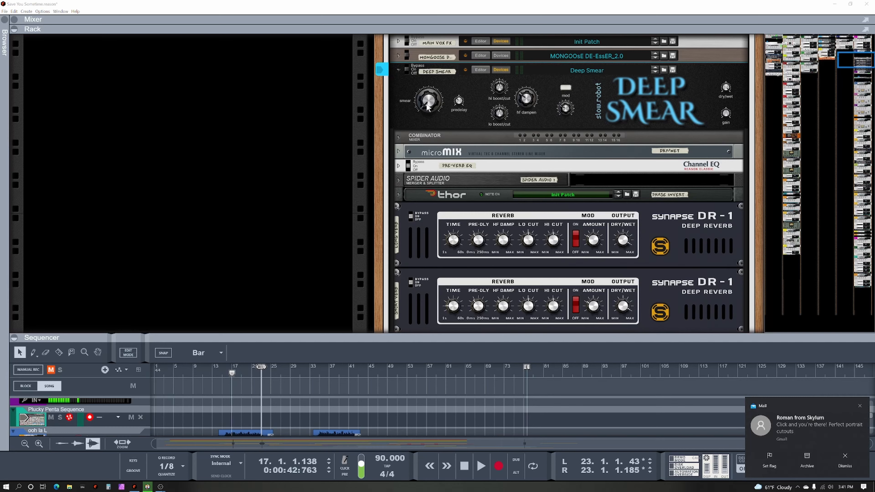
{"action": "left_click", "coordinate": [859, 407]}
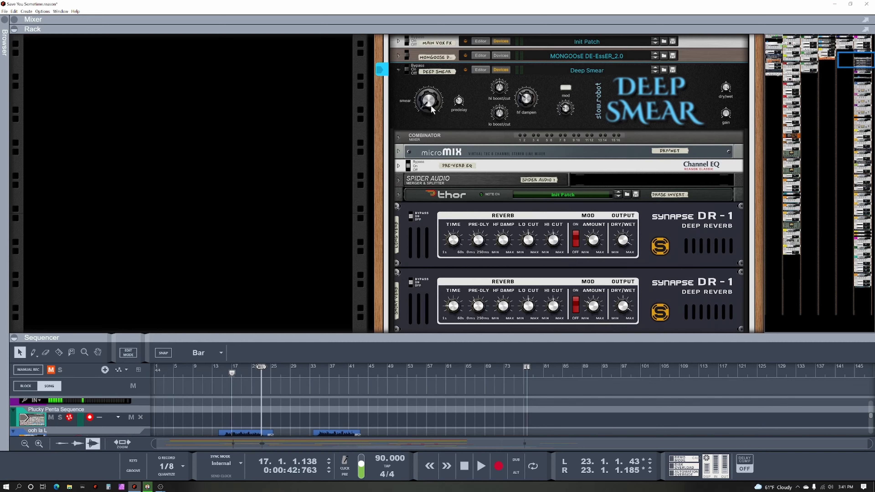
Sweep Deep Smear's smear amount upward again and check the pre-delay of the first DR-1 inside it.
{"action": "left_click_drag", "start_coordinate": [432, 108], "coordinate": [431, 76]}
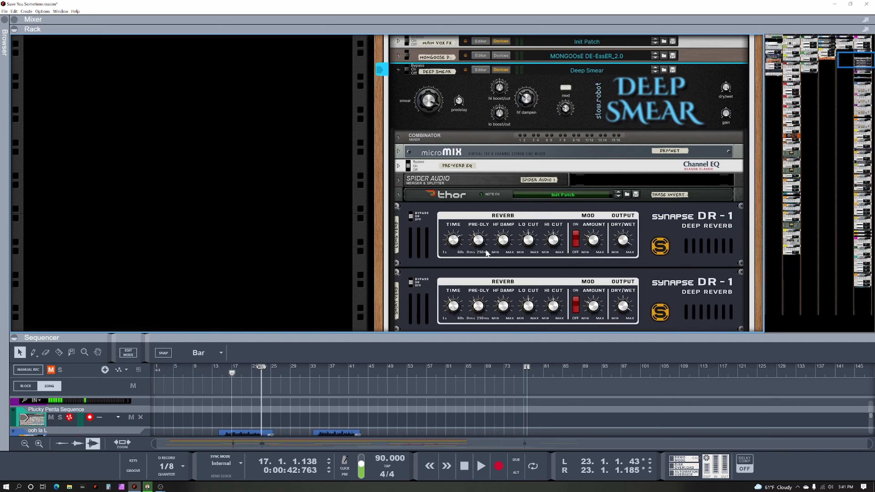
{"action": "mouse_move", "coordinate": [487, 243]}
{"action": "mouse_move", "coordinate": [438, 89]}
{"action": "left_mouse_down"}
{"action": "mouse_move", "coordinate": [426, 109]}
{"action": "mouse_move", "coordinate": [428, 86]}
{"action": "left_mouse_up"}
Adjust the hi boost/cut and lo boost/cut controls of the Deep Smear combinator.
{"action": "mouse_move", "coordinate": [501, 90]}
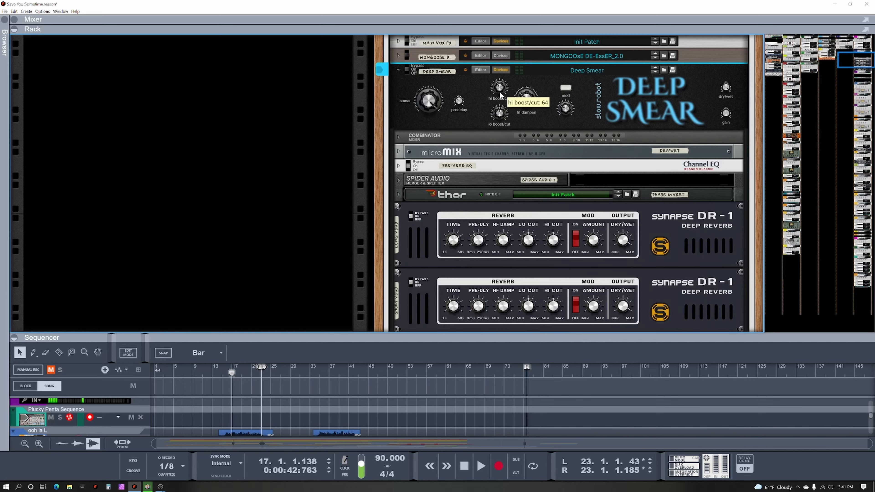
{"action": "left_click_drag", "start_coordinate": [505, 87], "coordinate": [505, 94]}
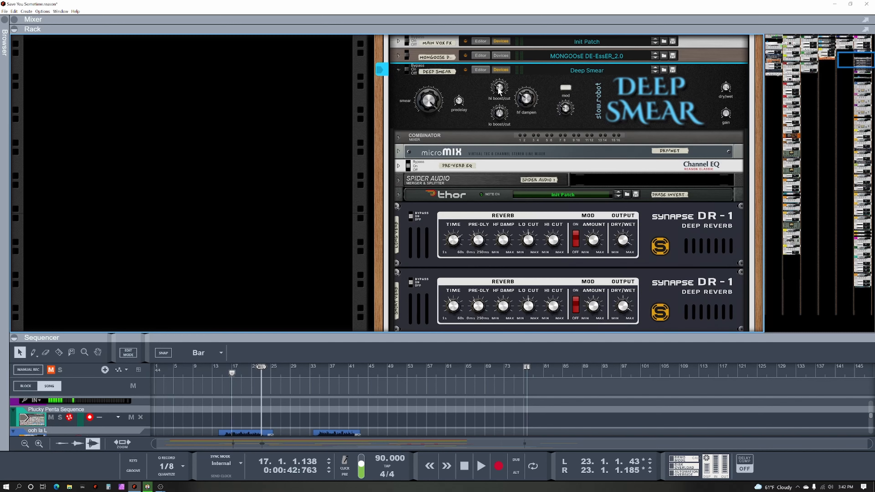
{"action": "left_click_drag", "start_coordinate": [498, 90], "coordinate": [503, 82]}
{"action": "left_click_drag", "start_coordinate": [501, 114], "coordinate": [531, 100]}
Reset Deep Smear's smear amount to its default and set its HF dampen to 127.
{"action": "left_click", "coordinate": [434, 103], "text": "ctrl"}
{"action": "mouse_move", "coordinate": [454, 241]}
{"action": "mouse_move", "coordinate": [500, 95]}
{"action": "left_click_drag", "start_coordinate": [525, 104], "coordinate": [529, 71]}
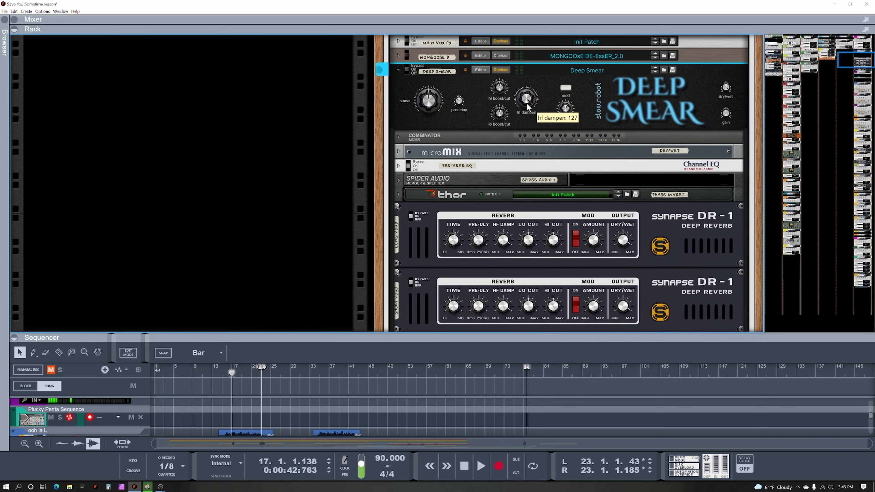
Compare the reverb time of the first DR-1 inside Deep Smear with that of the standalone DR-1 below the combinator.
{"action": "scroll", "coordinate": [418, 149], "scroll_direction": "down", "scroll_amount": 1}
{"action": "scroll", "coordinate": [417, 149], "scroll_direction": "up", "scroll_amount": 2}
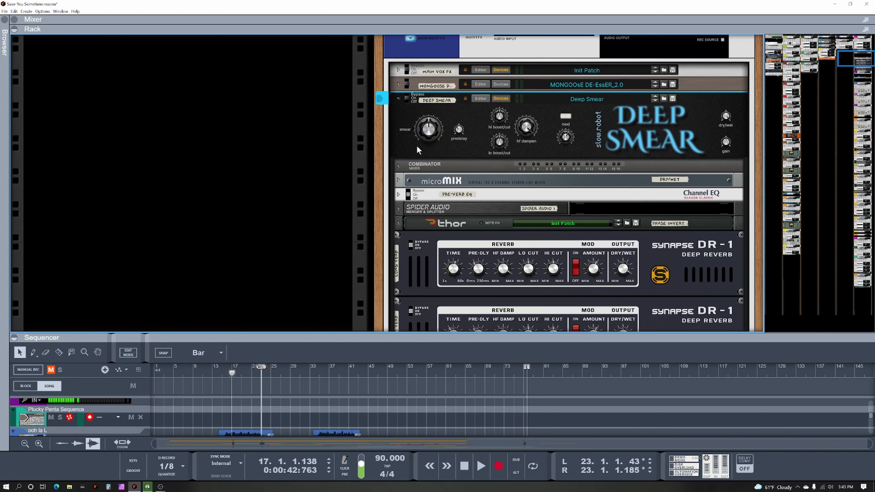
{"action": "scroll", "coordinate": [529, 185], "scroll_direction": "down", "scroll_amount": 2}
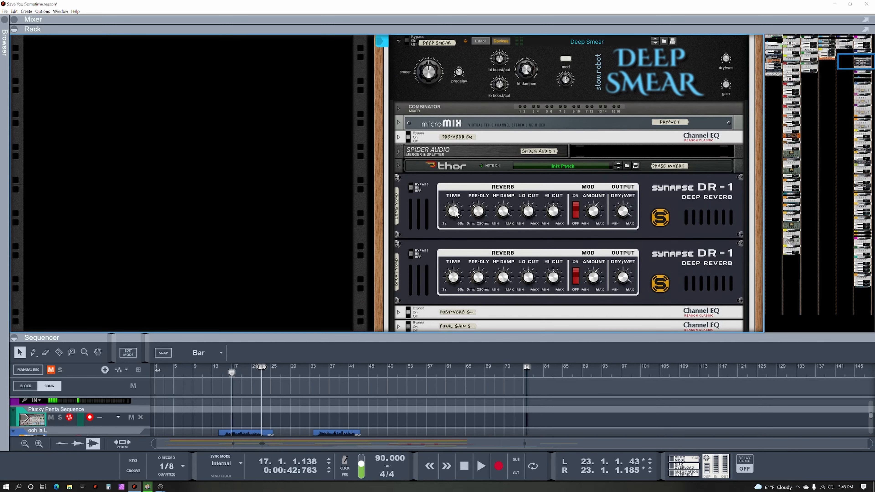
{"action": "scroll", "coordinate": [447, 220], "scroll_direction": "down", "scroll_amount": 4}
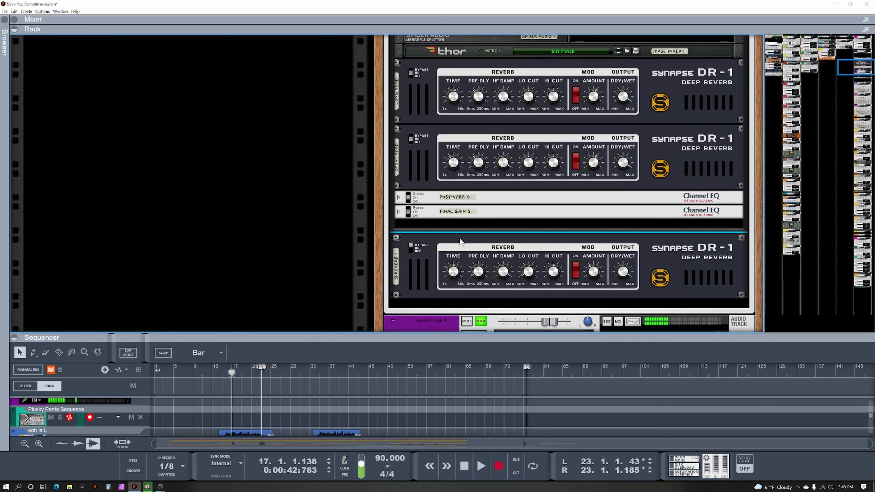
{"action": "scroll", "coordinate": [461, 239], "scroll_direction": "up", "scroll_amount": 2}
{"action": "scroll", "coordinate": [454, 203], "scroll_direction": "up", "scroll_amount": 1}
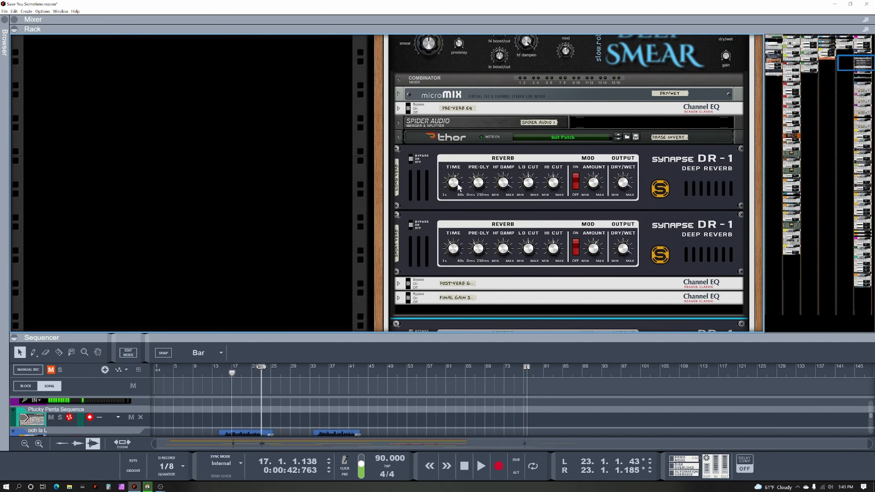
{"action": "mouse_move", "coordinate": [454, 186]}
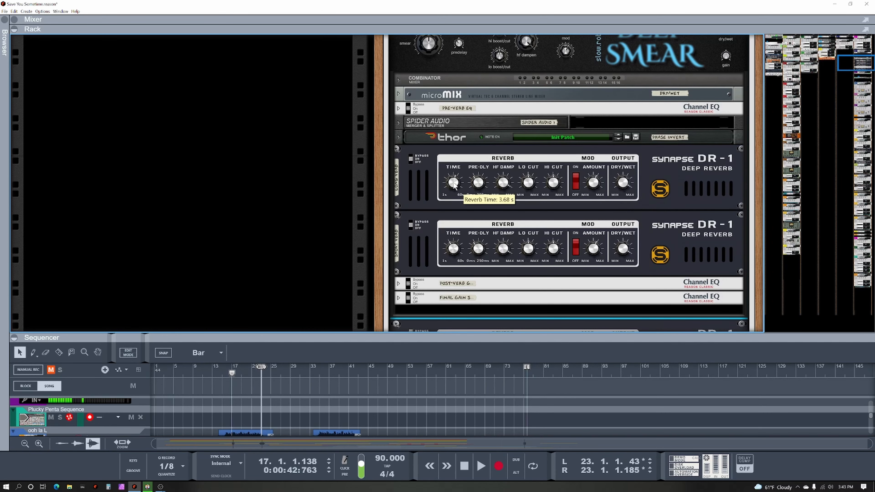
{"action": "scroll", "coordinate": [453, 186], "scroll_direction": "down", "scroll_amount": 3}
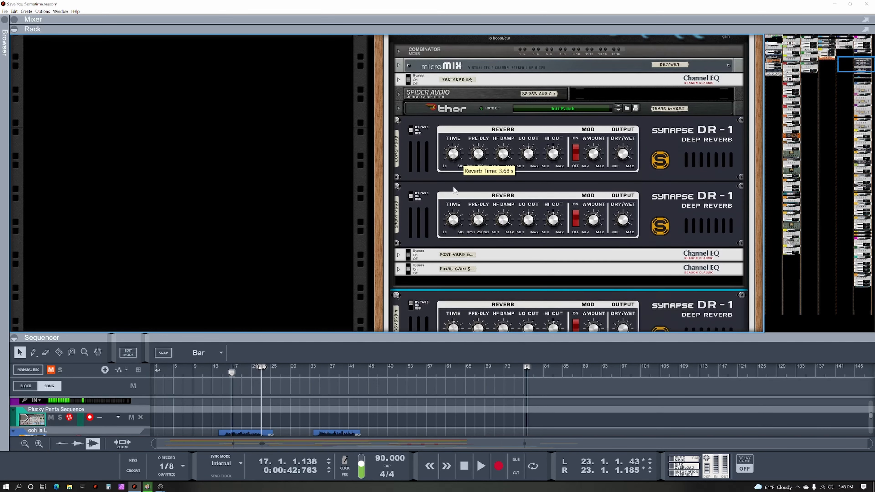
{"action": "mouse_move", "coordinate": [453, 272]}
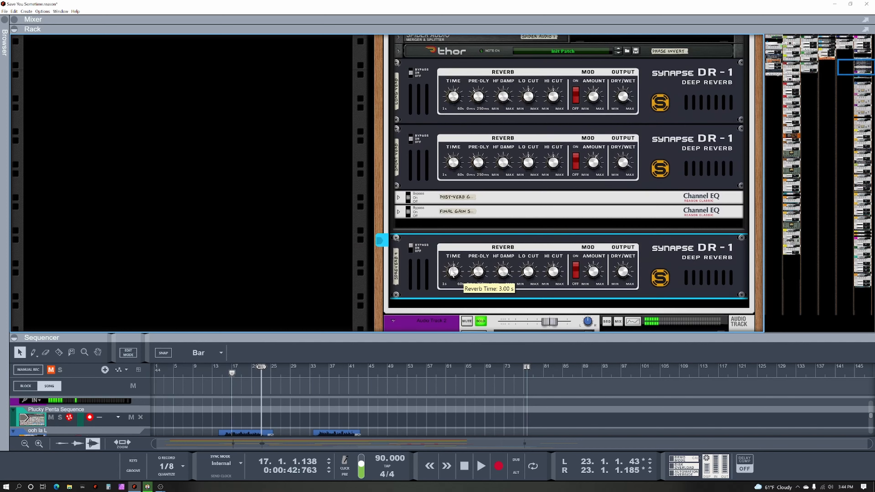
Adjust the reverb time and lo cut of the standalone DR-1 below the Deep Smear combinator.
{"action": "left_click_drag", "start_coordinate": [452, 271], "coordinate": [453, 269]}
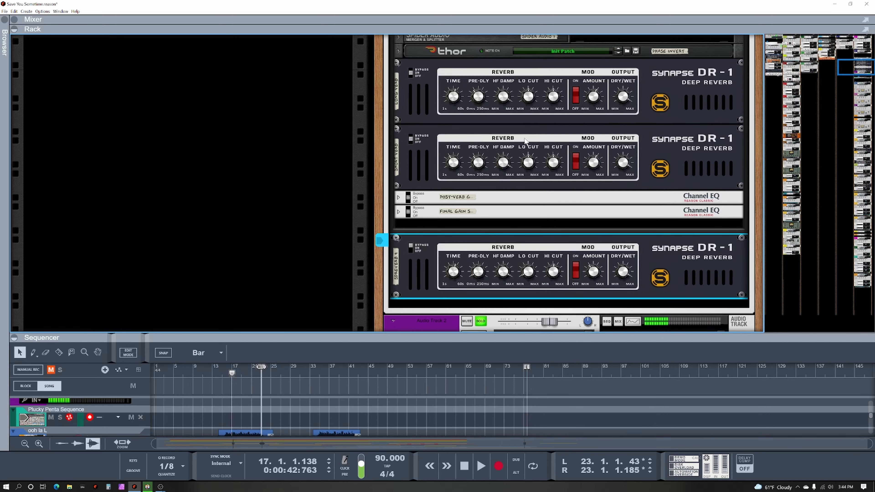
{"action": "scroll", "coordinate": [523, 152], "scroll_direction": "up", "scroll_amount": 1}
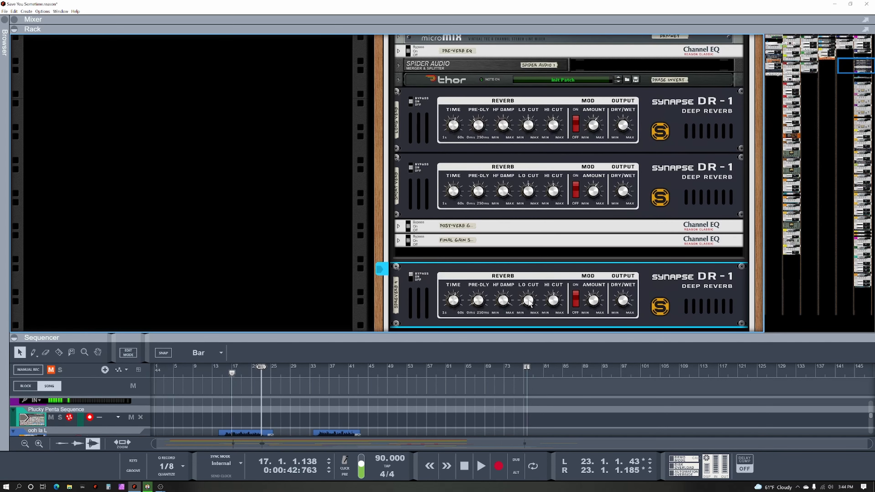
{"action": "left_click_drag", "start_coordinate": [529, 302], "coordinate": [531, 286]}
Hide the internal devices of the vocal track's Deep Smear combinator and check its dry/wet setting.
{"action": "scroll", "coordinate": [494, 223], "scroll_direction": "up", "scroll_amount": 3}
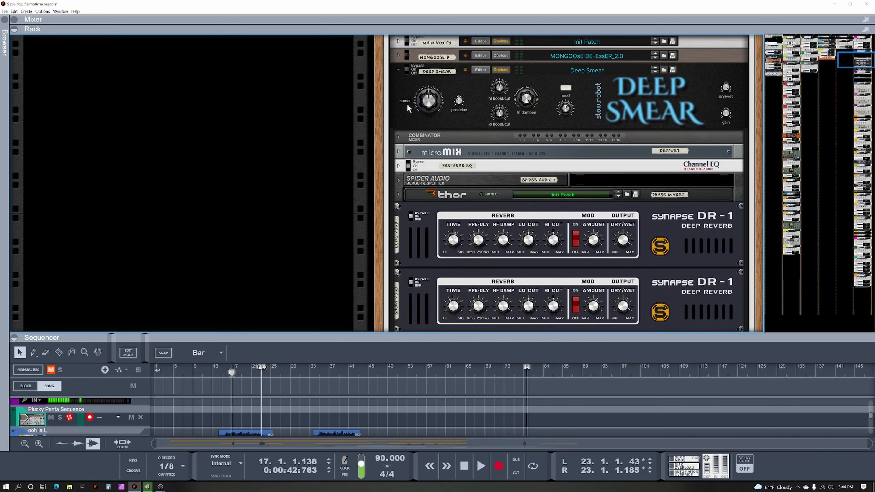
{"action": "left_click", "coordinate": [505, 70]}
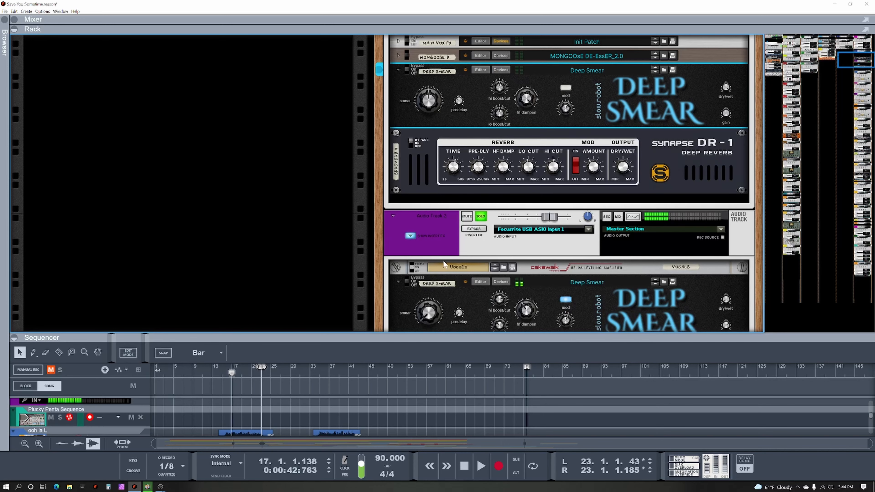
{"action": "scroll", "coordinate": [474, 105], "scroll_direction": "up", "scroll_amount": 3}
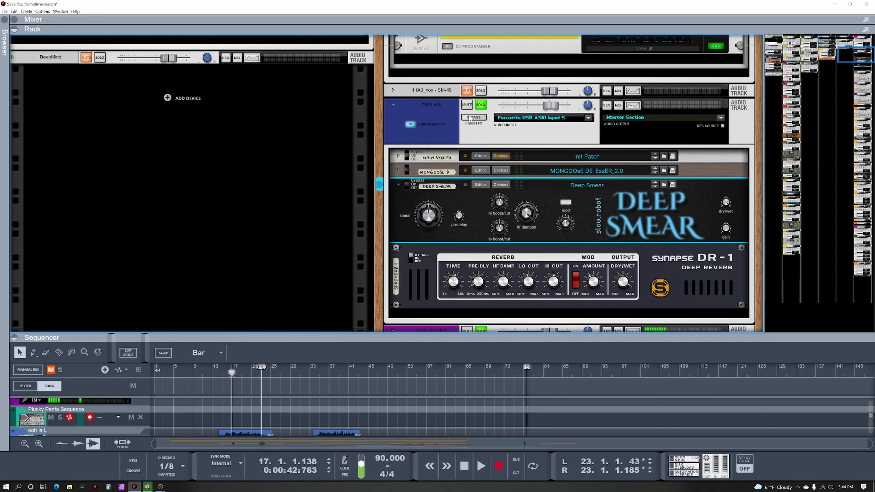
{"action": "scroll", "coordinate": [470, 118], "scroll_direction": "down", "scroll_amount": 1}
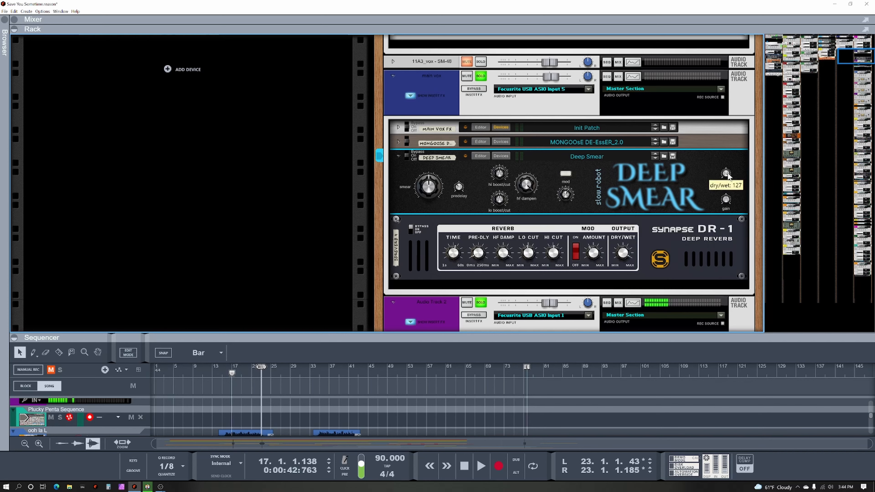
Set the Deep Smear dry/wet on the vocal track to 0 and play the dry vocal.
{"action": "left_click_drag", "start_coordinate": [728, 176], "coordinate": [727, 209]}
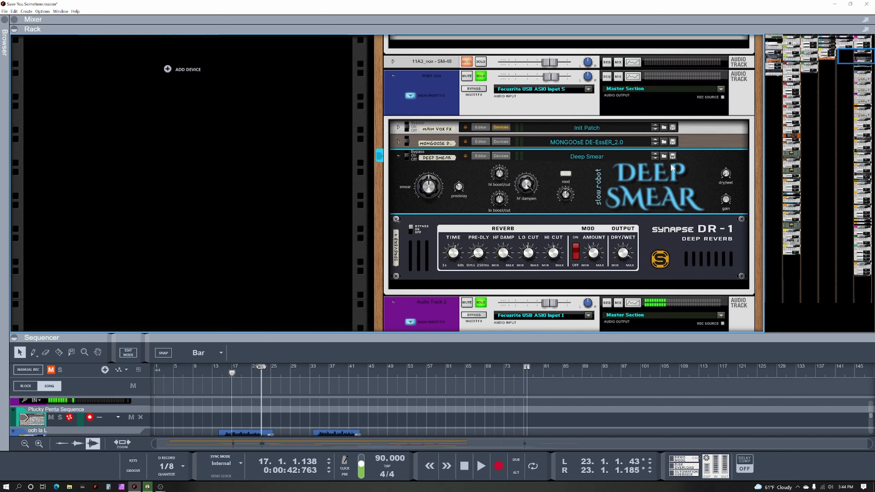
{"action": "key", "text": "space"}
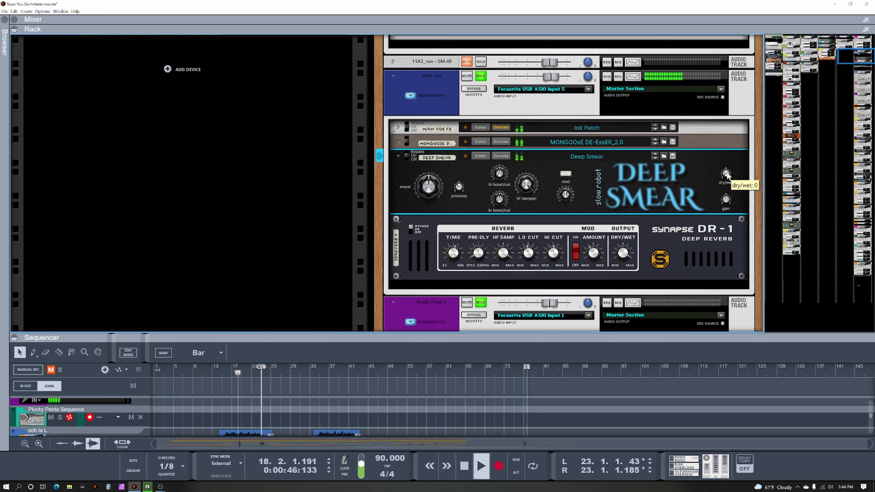
{"action": "key", "text": "space"}
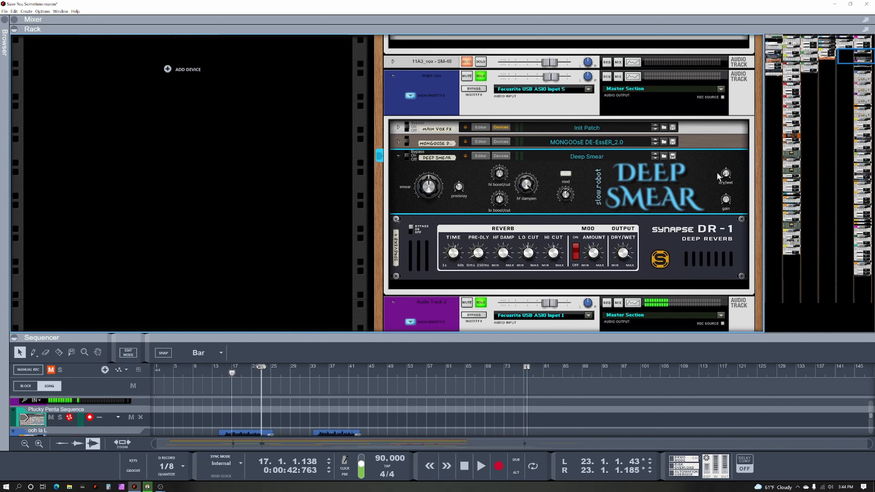
Set Deep Smear's dry/wet to 127 and audition the vocal passage fully wet.
{"action": "mouse_move", "coordinate": [730, 175]}
{"action": "key", "text": "space"}
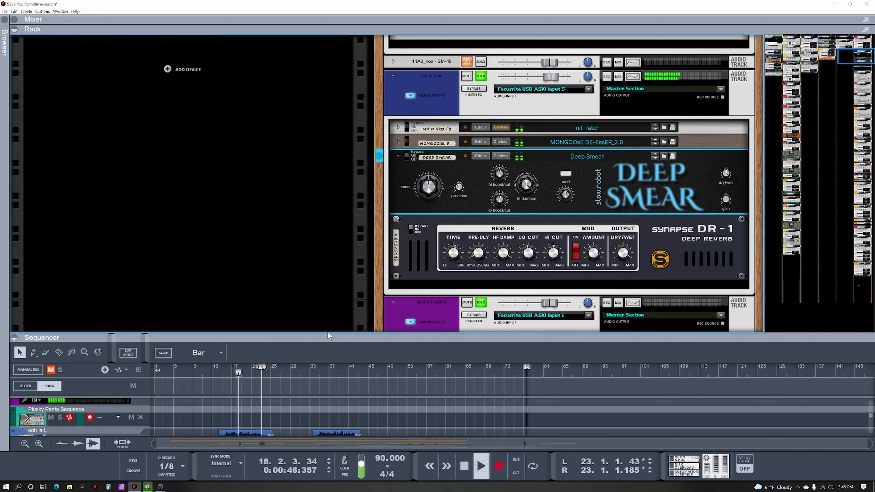
{"action": "key", "text": "space"}
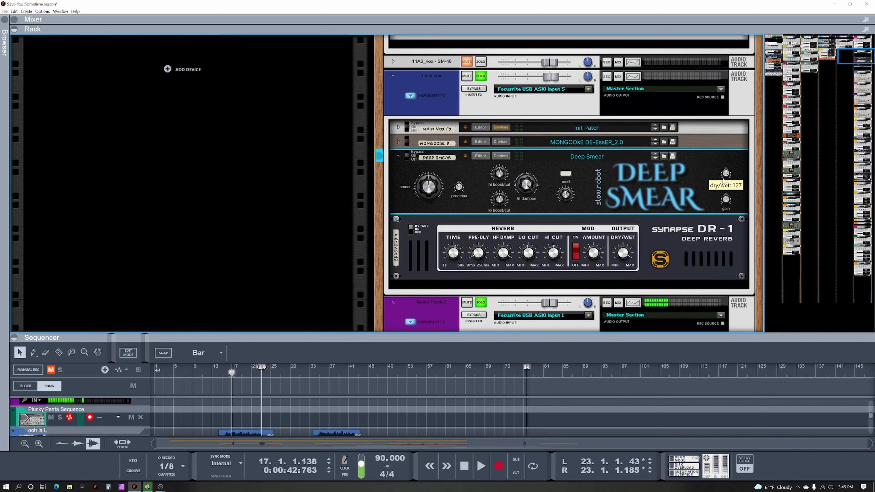
{"action": "key", "text": "space"}
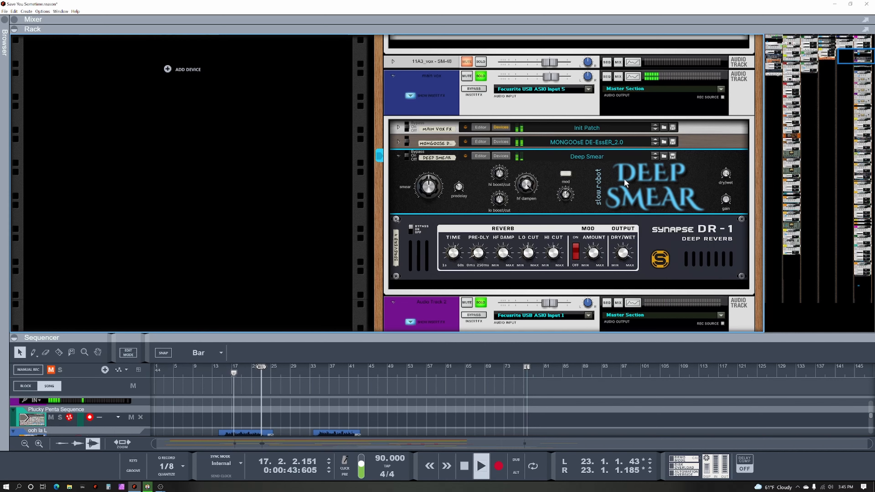
{"action": "key", "text": "space"}
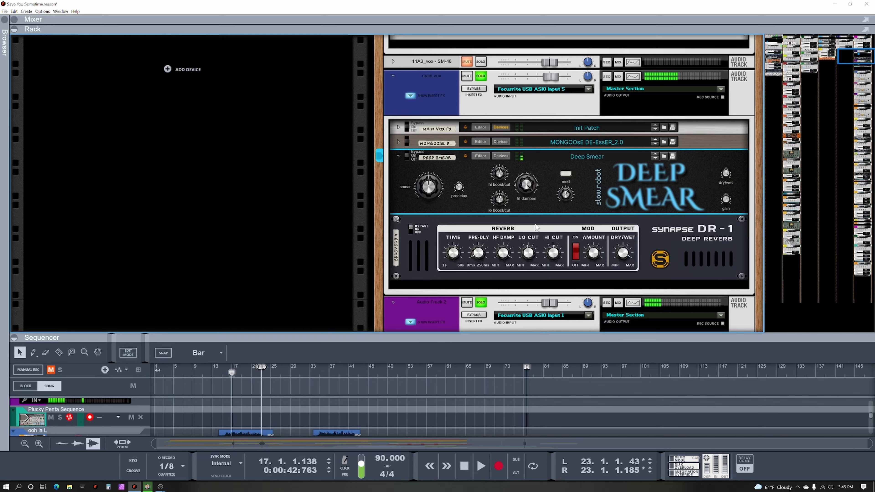
Bypass Deep Smear and switch on the standalone DR-1 below it to audition the vocal through that reverb.
{"action": "left_click", "coordinate": [407, 153]}
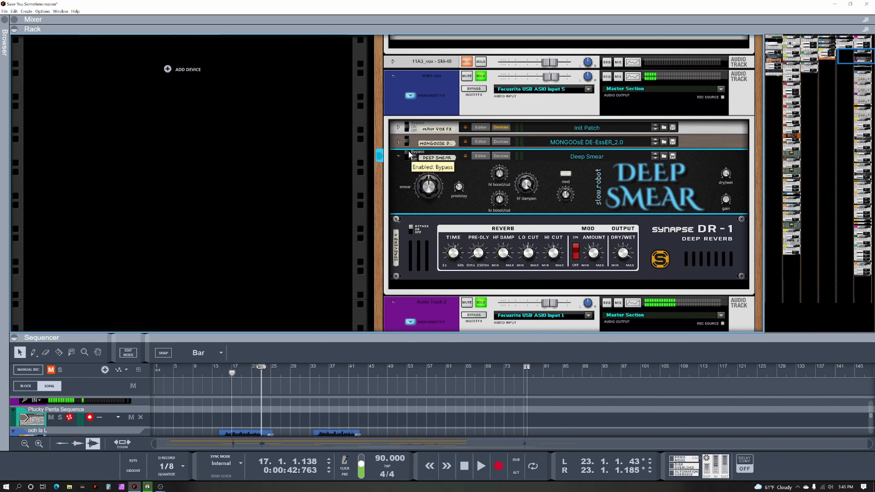
{"action": "left_click", "coordinate": [412, 227]}
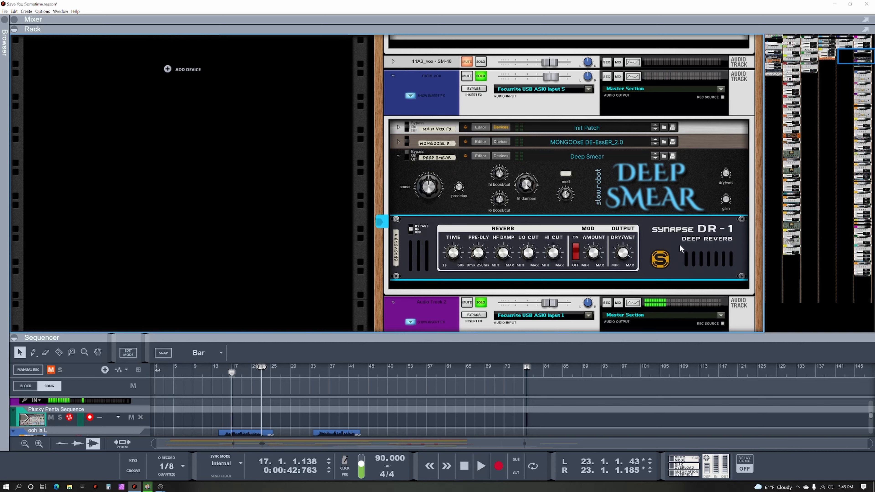
{"action": "key", "text": "space"}
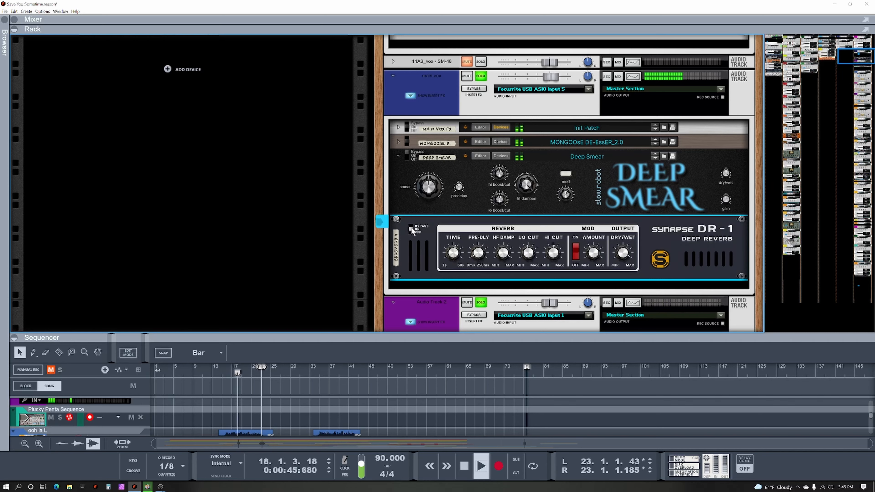
{"action": "key", "text": "space"}
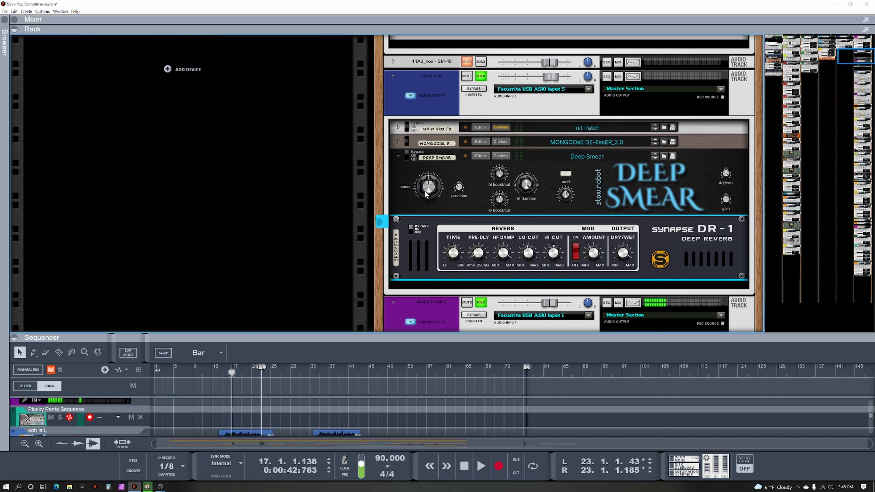
Select Deep Smear with its bypass off and raise the smear amount to about 112 while the vocal plays.
{"action": "mouse_move", "coordinate": [425, 191]}
{"action": "left_click", "coordinate": [725, 181]}
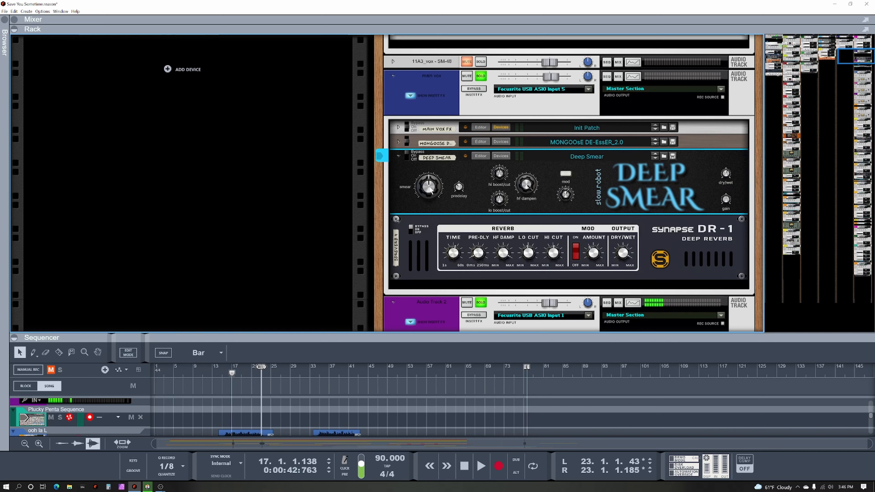
{"action": "key", "text": "space"}
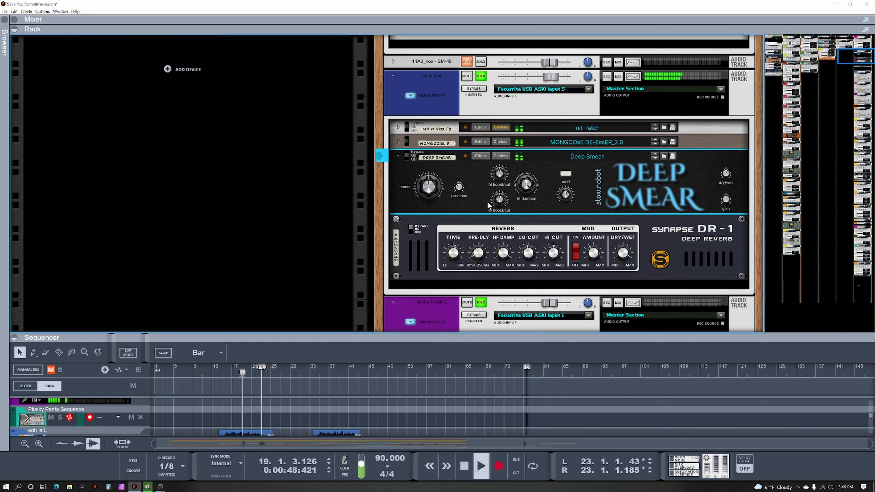
{"action": "scroll", "coordinate": [432, 186], "scroll_direction": "up", "scroll_amount": 10}
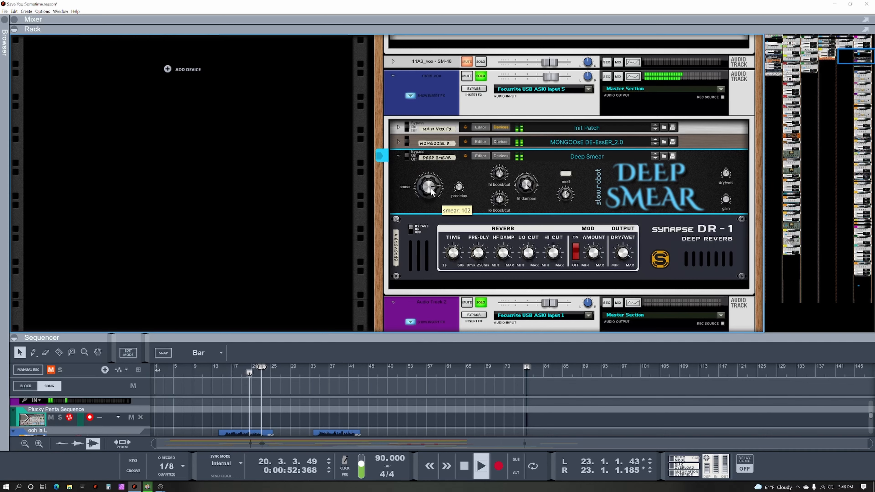
{"action": "scroll", "coordinate": [434, 191], "scroll_direction": "up", "scroll_amount": 3}
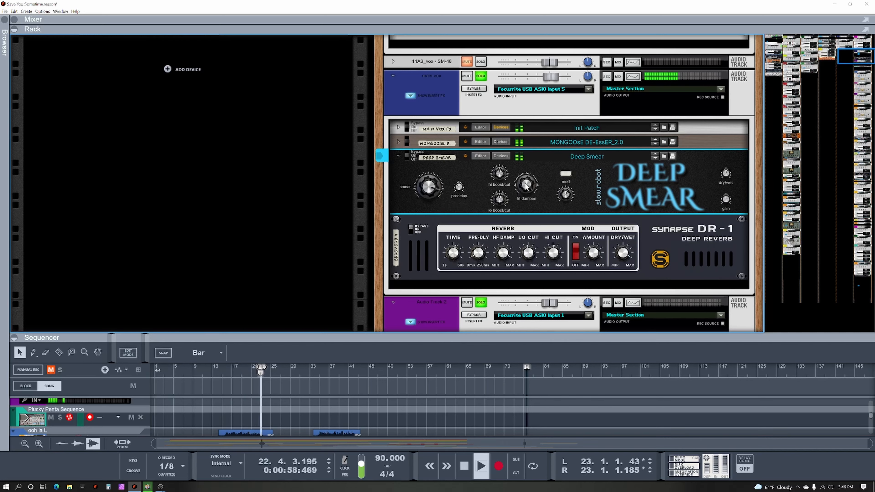
Adjust Deep Smear's HF dampen and set its hi boost/cut to 84 during playback.
{"action": "scroll", "coordinate": [525, 195], "scroll_direction": "up", "scroll_amount": 5}
{"action": "scroll", "coordinate": [525, 199], "scroll_direction": "down", "scroll_amount": 6}
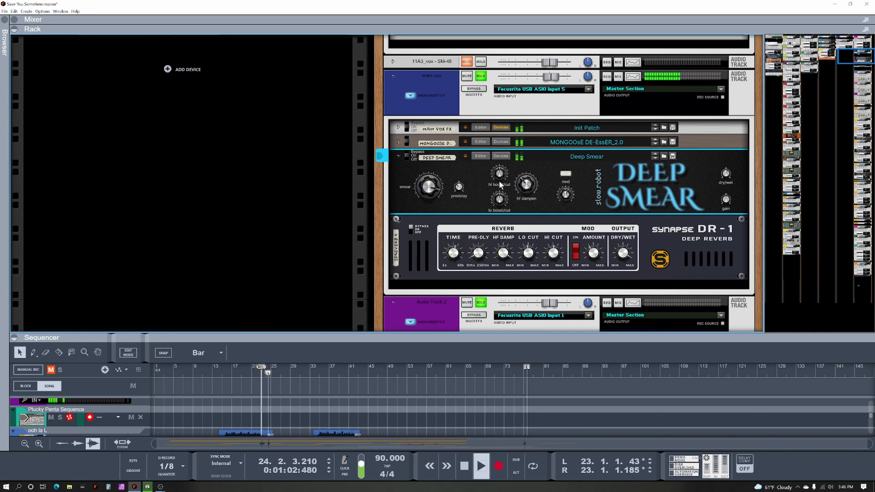
{"action": "mouse_move", "coordinate": [503, 175]}
{"action": "scroll", "coordinate": [503, 176], "scroll_direction": "up", "scroll_amount": 5}
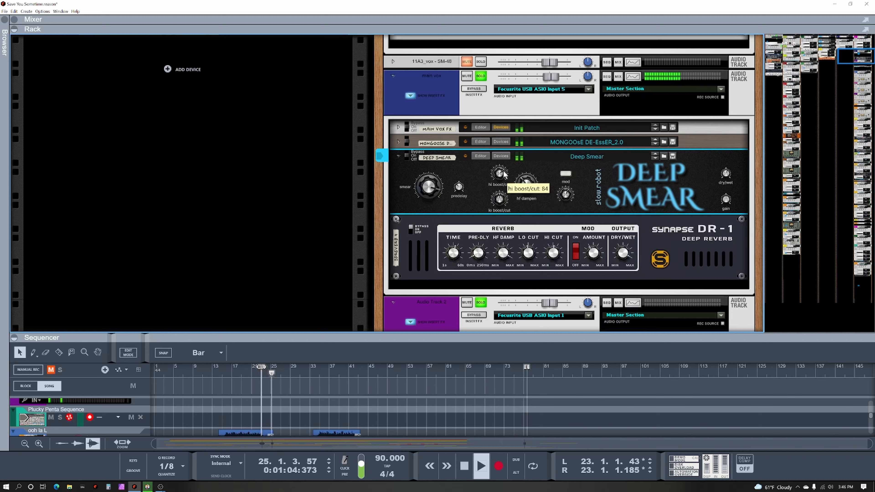
Restart the vocal passage and lower Deep Smear's lo boost/cut to about 36 while it plays.
{"action": "mouse_move", "coordinate": [501, 200]}
{"action": "key", "text": "space"}
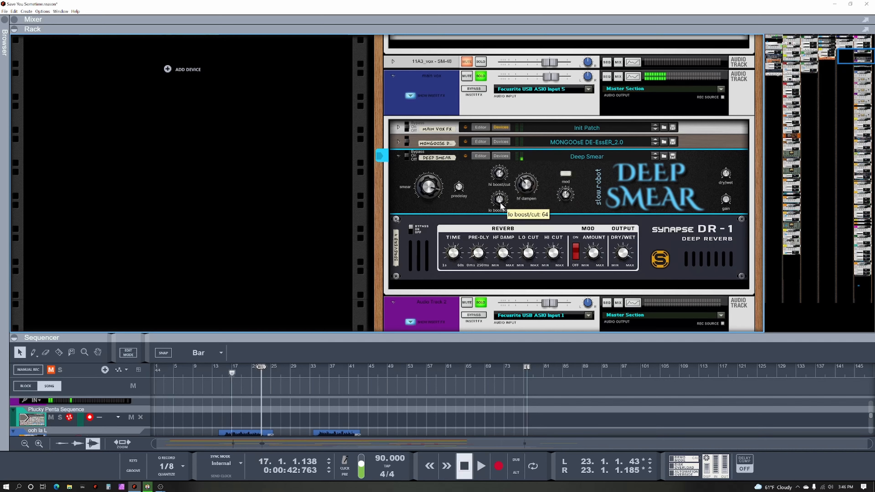
{"action": "key", "text": "space"}
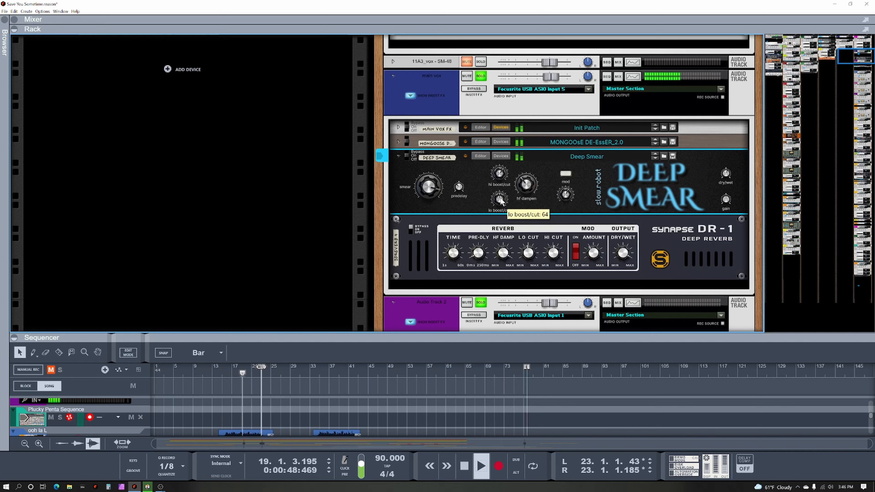
{"action": "left_click_drag", "start_coordinate": [501, 201], "coordinate": [501, 203]}
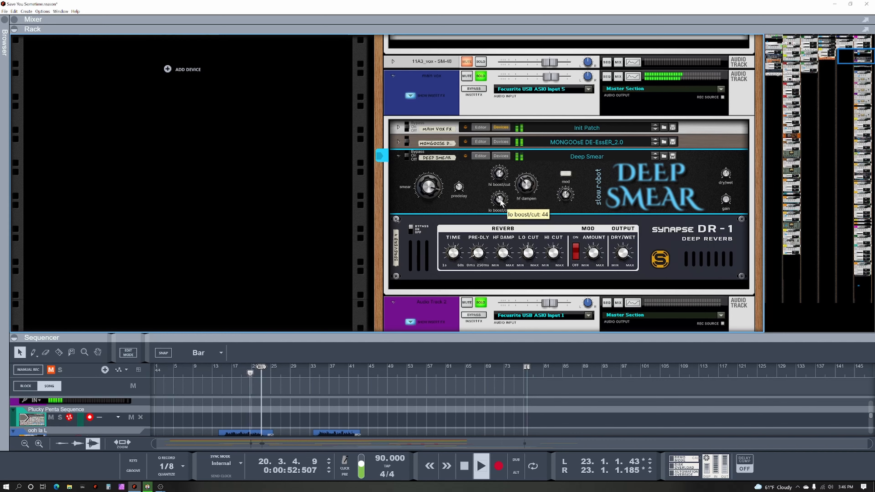
{"action": "left_click_drag", "start_coordinate": [500, 202], "coordinate": [501, 203]}
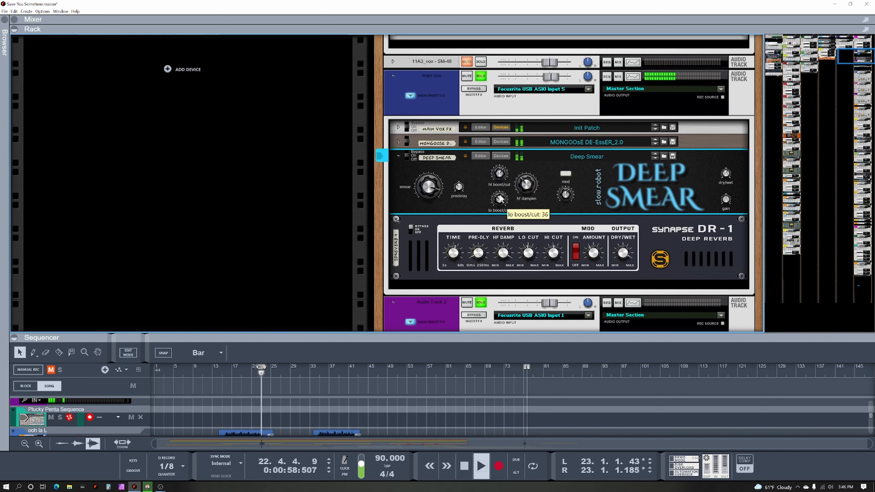
{"action": "left_click_drag", "start_coordinate": [496, 197], "coordinate": [496, 196]}
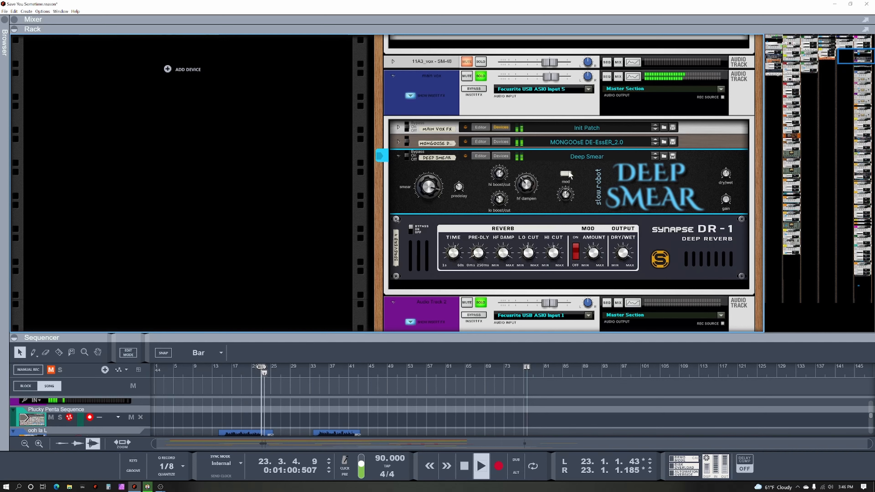
Try Deep Smear's modulation on the playing vocal with a mod amount of 126, and switch the modulation off again.
{"action": "left_click", "coordinate": [566, 174]}
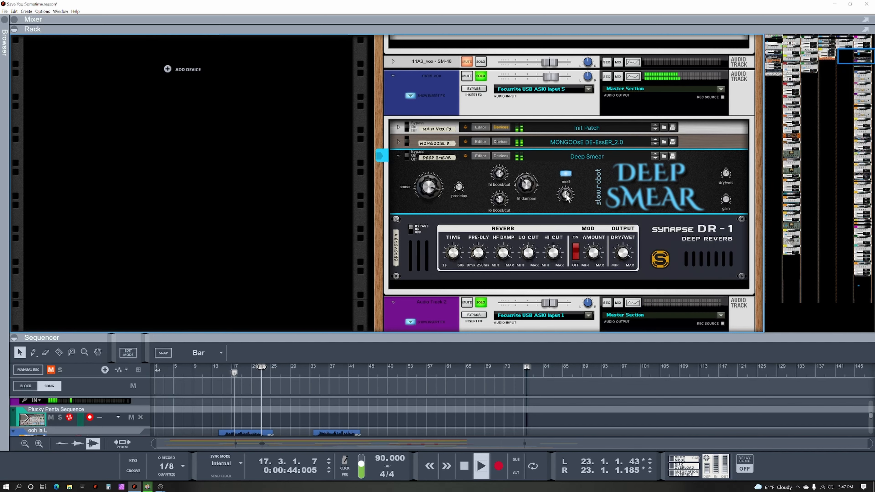
{"action": "left_click_drag", "start_coordinate": [572, 191], "coordinate": [572, 185]}
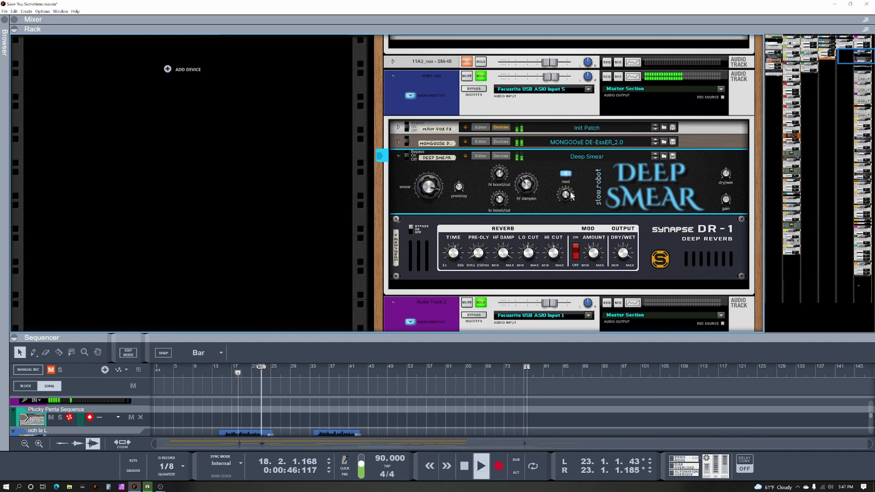
{"action": "mouse_move", "coordinate": [568, 198]}
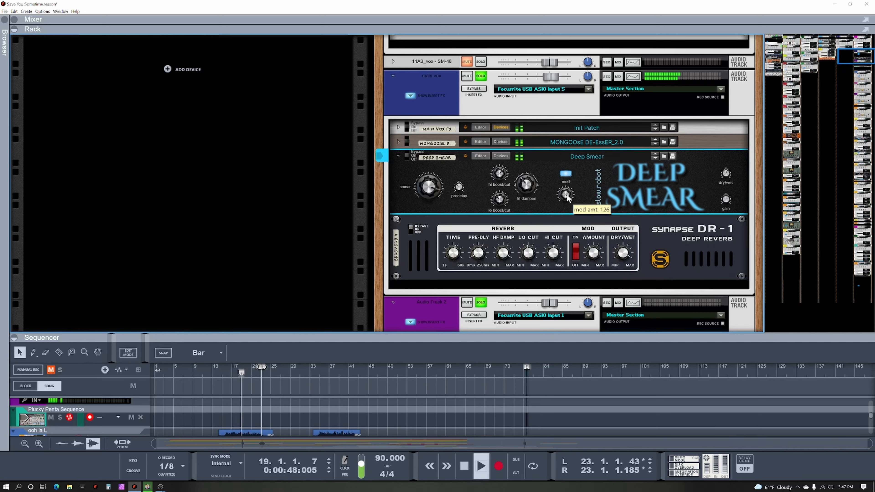
{"action": "left_click_drag", "start_coordinate": [568, 198], "coordinate": [566, 217]}
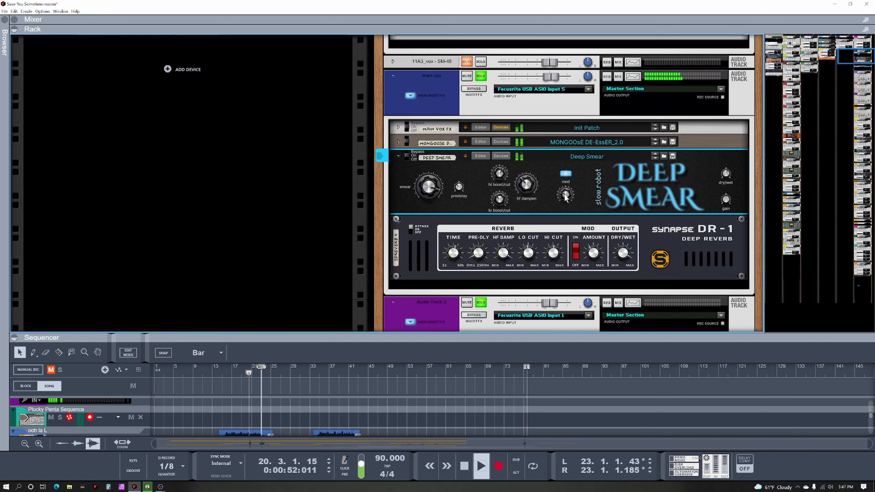
{"action": "left_click", "coordinate": [565, 173]}
{"action": "key", "text": "space"}
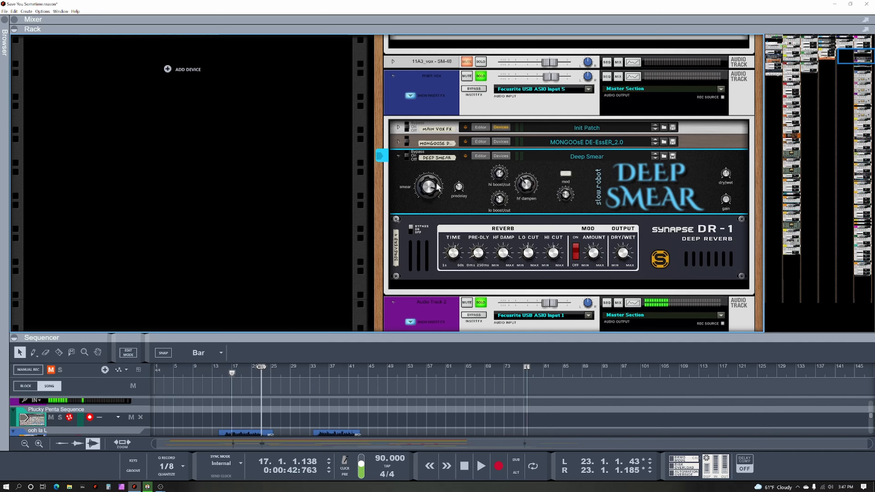
Play the vocal again, lower Deep Smear's smear amount and set its HF dampen to 127.
{"action": "key", "text": "space"}
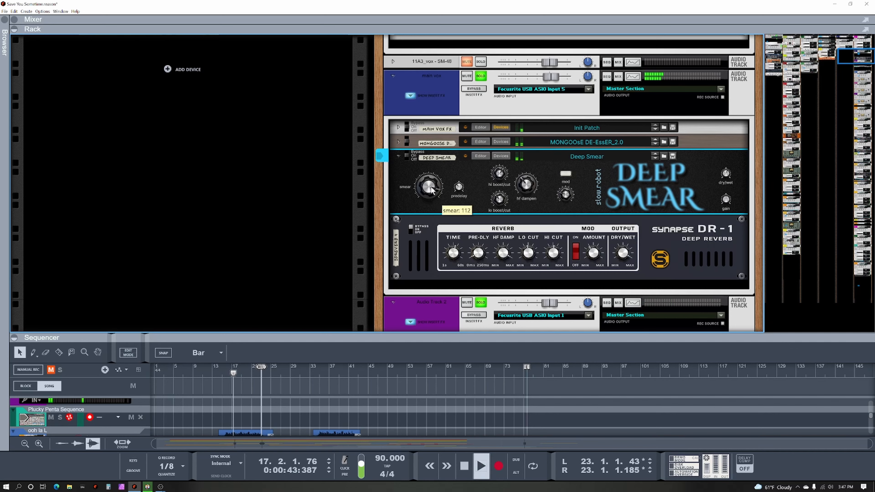
{"action": "left_click_drag", "start_coordinate": [427, 208], "coordinate": [427, 211]}
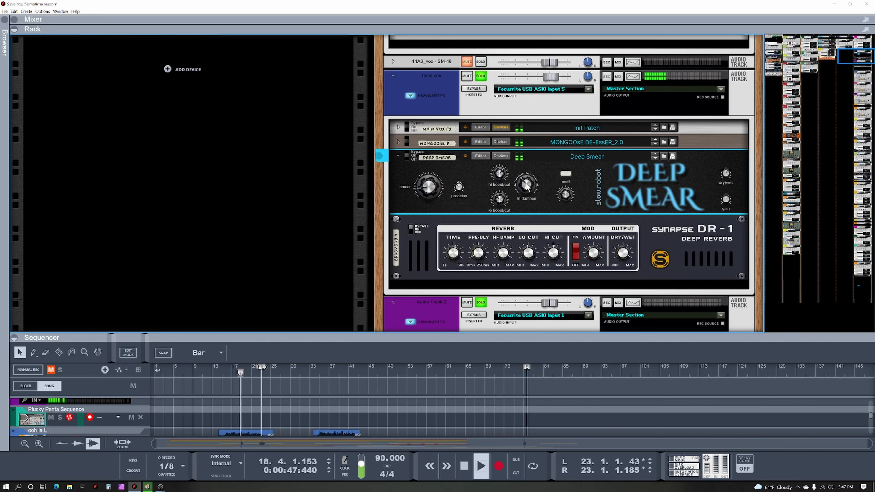
{"action": "mouse_move", "coordinate": [527, 186]}
{"action": "mouse_move", "coordinate": [527, 183]}
{"action": "left_mouse_down"}
{"action": "mouse_move", "coordinate": [531, 162]}
{"action": "mouse_move", "coordinate": [507, 166]}
{"action": "mouse_move", "coordinate": [504, 183]}
{"action": "left_mouse_up"}
Raise Deep Smear's lo boost/cut to about 109 and stop playback.
{"action": "mouse_move", "coordinate": [503, 171]}
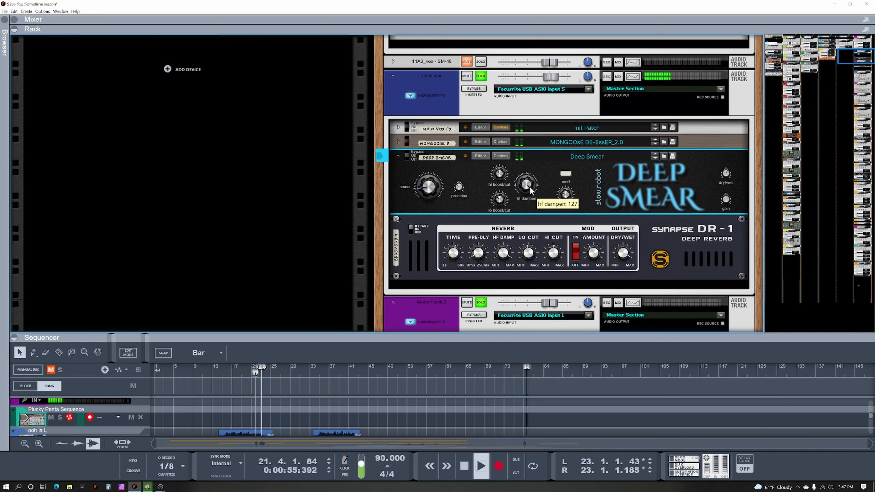
{"action": "left_click_drag", "start_coordinate": [505, 204], "coordinate": [509, 178]}
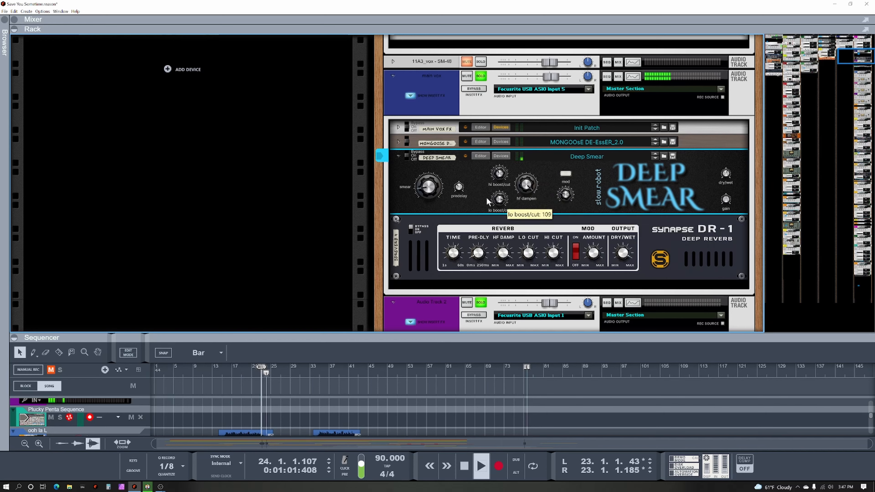
{"action": "key", "text": "space"}
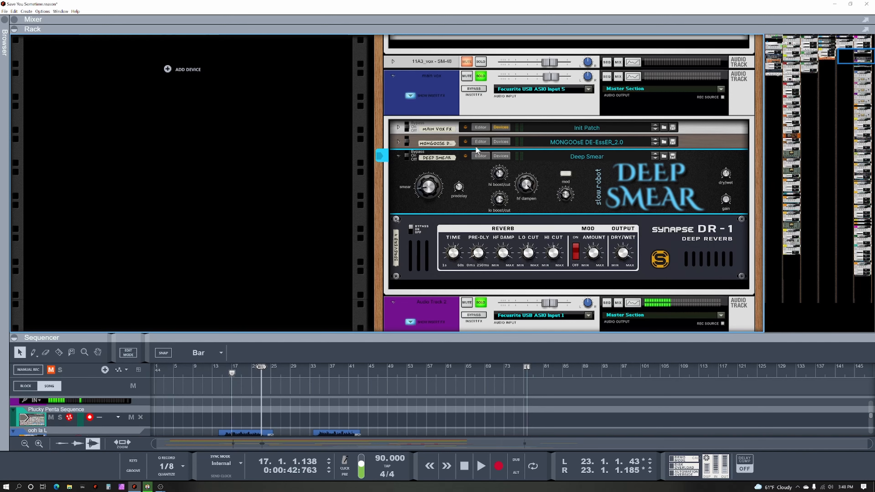
Expand the Pre-Verb EQ among Deep Smear's internal devices and set Deep Smear's lo boost/cut to 71.
{"action": "left_click", "coordinate": [501, 156]}
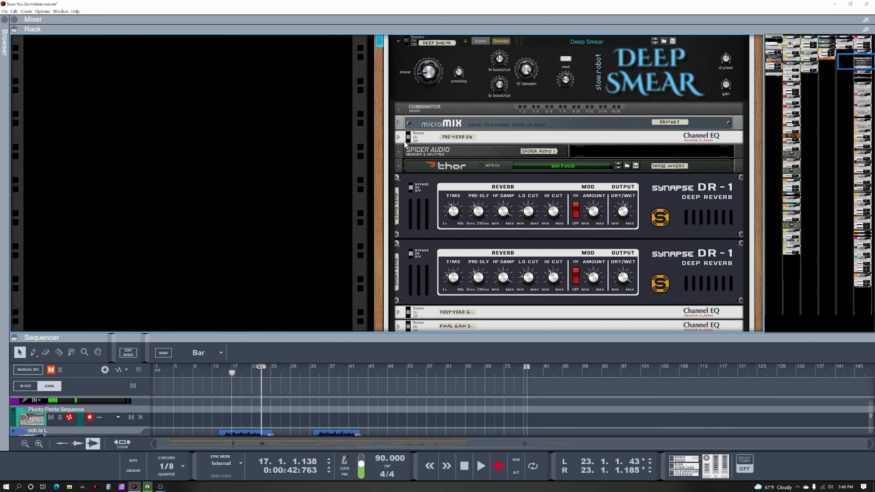
{"action": "left_click", "coordinate": [399, 138]}
{"action": "scroll", "coordinate": [454, 186], "scroll_direction": "up", "scroll_amount": 2}
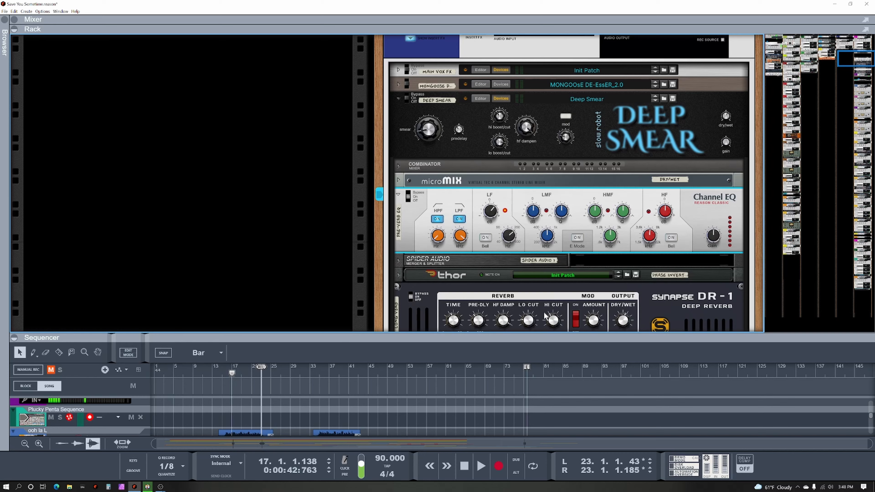
{"action": "left_click", "coordinate": [500, 144]}
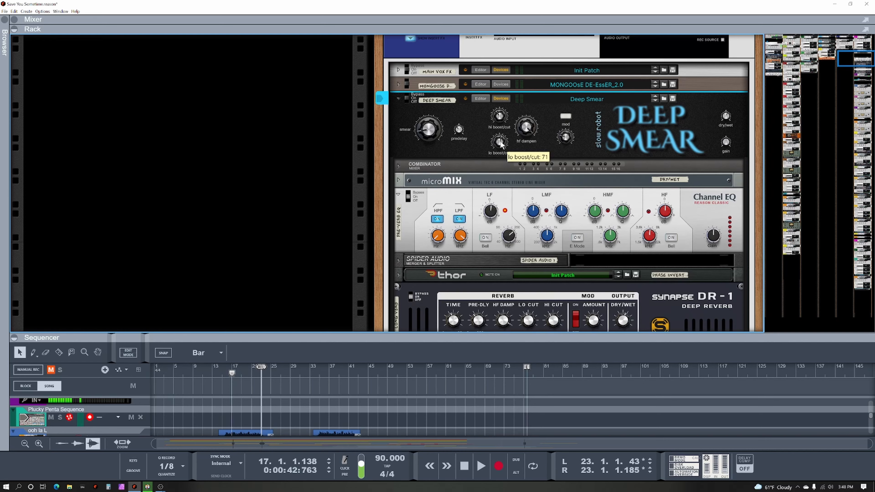
Reset Deep Smear's lo boost/cut and lower it to 16 so the Pre-Verb EQ's low band switches to bell.
{"action": "left_click", "coordinate": [501, 142], "text": "ctrl"}
{"action": "left_click_drag", "start_coordinate": [501, 142], "coordinate": [496, 151]}
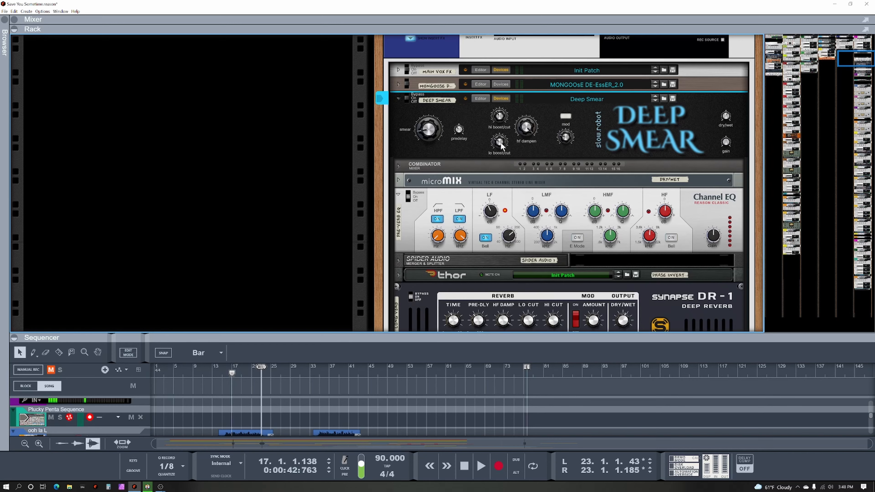
{"action": "mouse_move", "coordinate": [501, 145]}
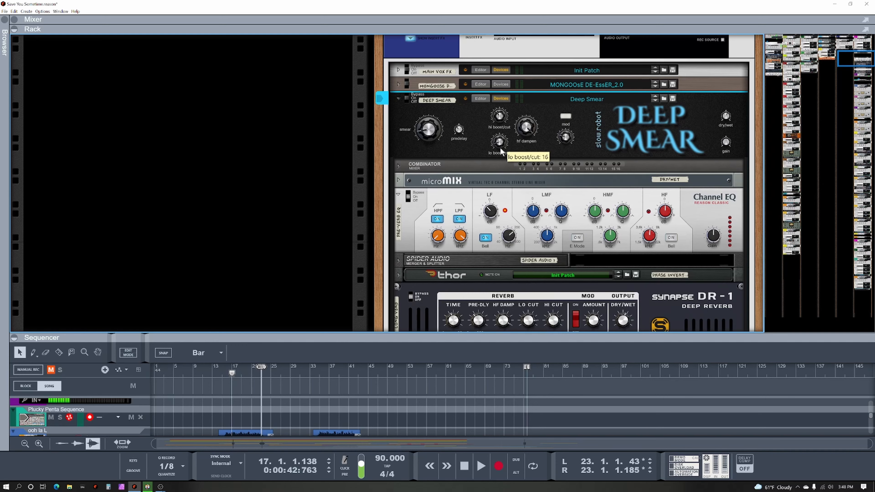
{"action": "left_click_drag", "start_coordinate": [500, 148], "coordinate": [500, 144]}
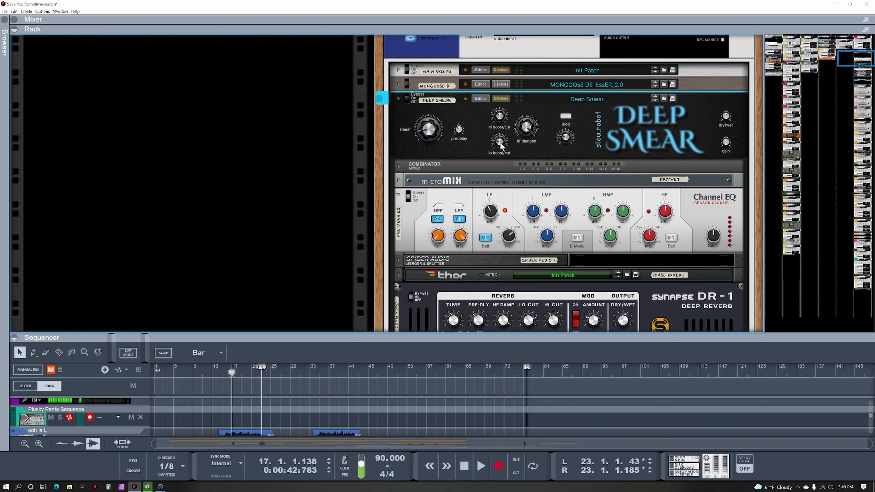
Sweep Deep Smear's lo boost/cut up and down, leaving it at 12.
{"action": "left_click_drag", "start_coordinate": [500, 143], "coordinate": [500, 133]}
{"action": "mouse_move", "coordinate": [502, 142]}
{"action": "left_mouse_down"}
{"action": "mouse_move", "coordinate": [511, 127]}
{"action": "mouse_move", "coordinate": [510, 135]}
{"action": "left_mouse_up"}
{"action": "mouse_move", "coordinate": [499, 142]}
{"action": "mouse_move", "coordinate": [501, 153]}
{"action": "left_mouse_down"}
{"action": "mouse_move", "coordinate": [501, 142]}
{"action": "mouse_move", "coordinate": [495, 161]}
{"action": "left_mouse_up"}
{"action": "mouse_move", "coordinate": [500, 142]}
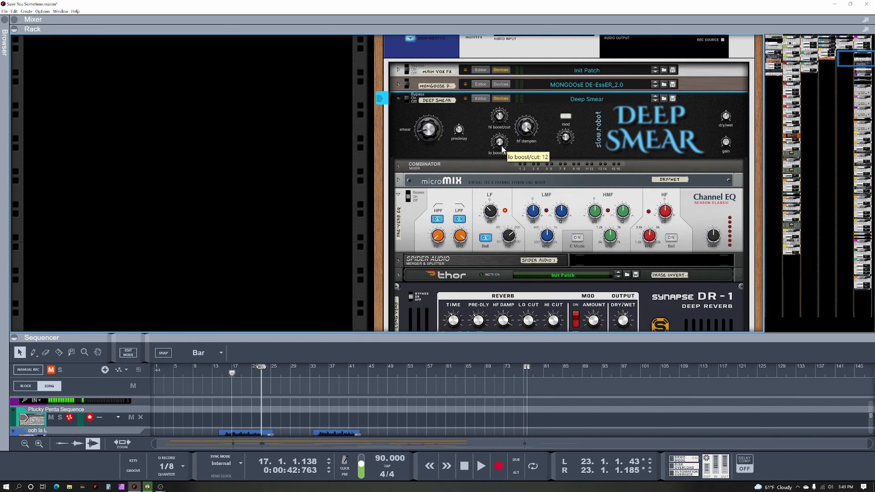
Turn Deep Smear's lo boost/cut fully up, check the Pre-Verb EQ's LF gain, and return the control to 64.
{"action": "left_click_drag", "start_coordinate": [501, 145], "coordinate": [505, 122]}
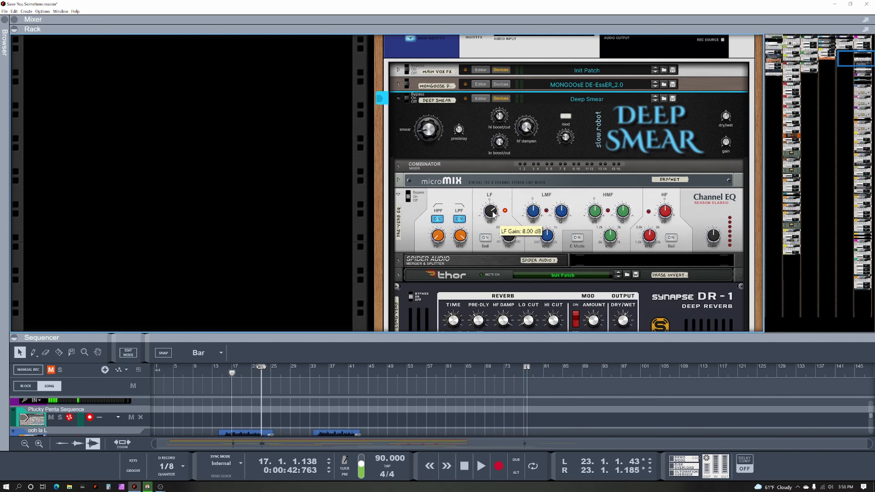
{"action": "left_click_drag", "start_coordinate": [499, 142], "coordinate": [491, 214]}
{"action": "left_click", "coordinate": [500, 141], "text": "ctrl"}
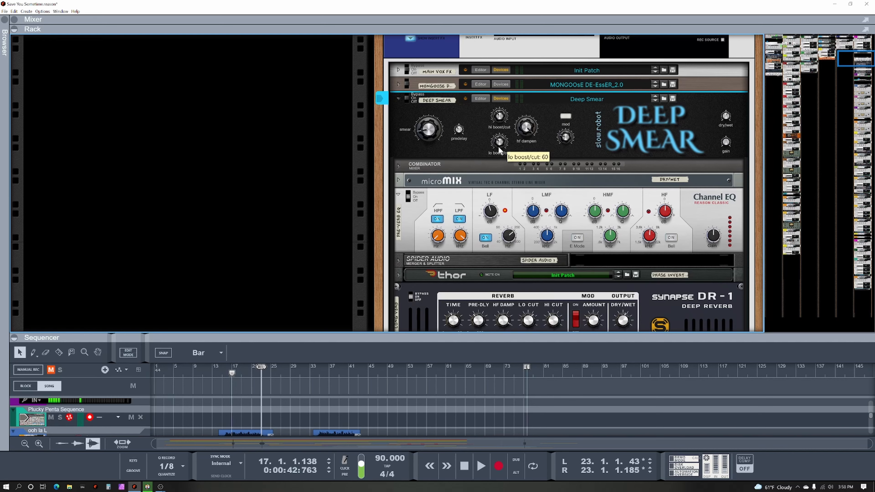
{"action": "left_click_drag", "start_coordinate": [499, 142], "coordinate": [501, 137]}
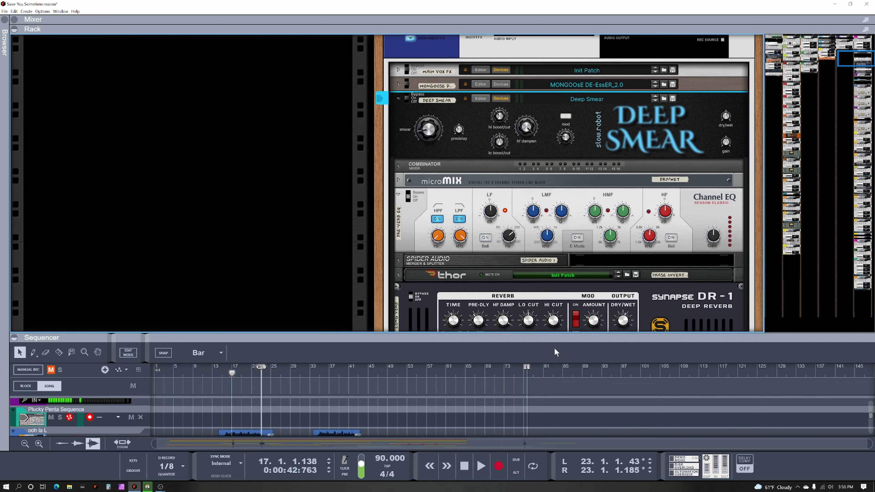
Turn Deep Smear's lo boost/cut up and down to 0, compare the internal DR-1's low cut, and reset the control.
{"action": "mouse_move", "coordinate": [530, 324]}
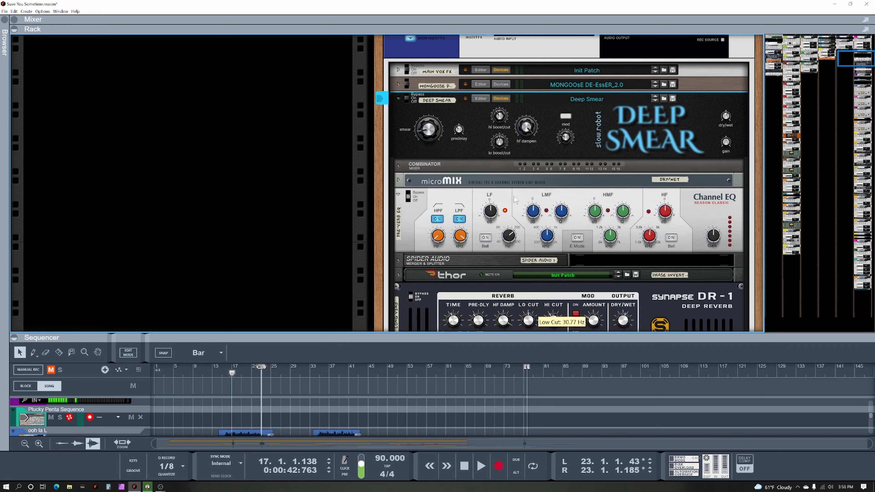
{"action": "mouse_move", "coordinate": [500, 144]}
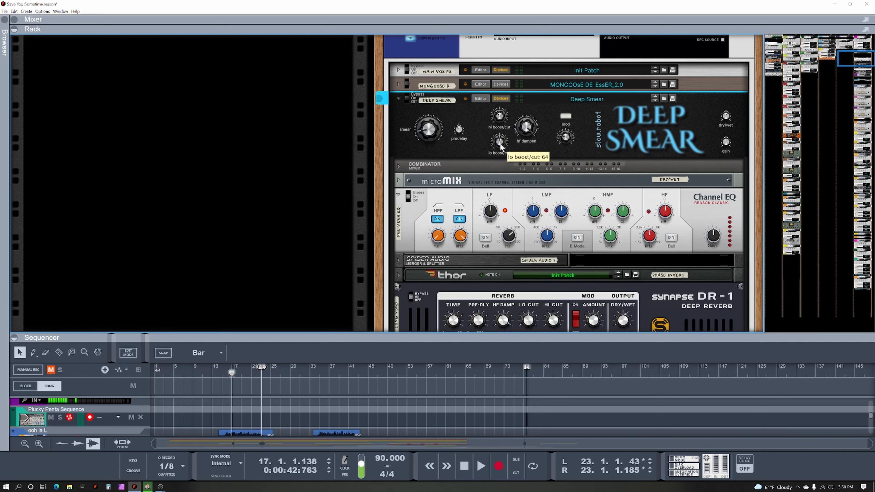
{"action": "left_click_drag", "start_coordinate": [501, 144], "coordinate": [508, 127]}
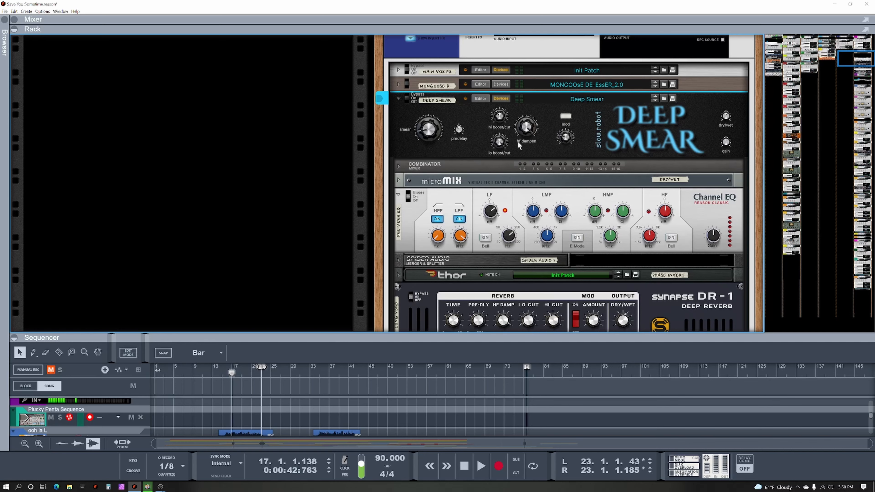
{"action": "left_click_drag", "start_coordinate": [501, 145], "coordinate": [499, 183]}
{"action": "mouse_move", "coordinate": [530, 323]}
{"action": "mouse_move", "coordinate": [502, 143]}
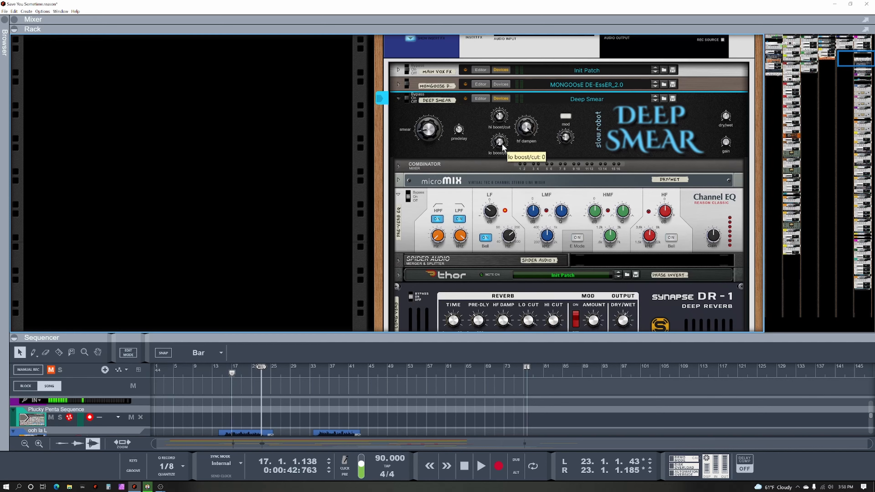
{"action": "left_click_drag", "start_coordinate": [501, 143], "coordinate": [502, 135]}
{"action": "left_click", "coordinate": [501, 141], "text": "ctrl"}
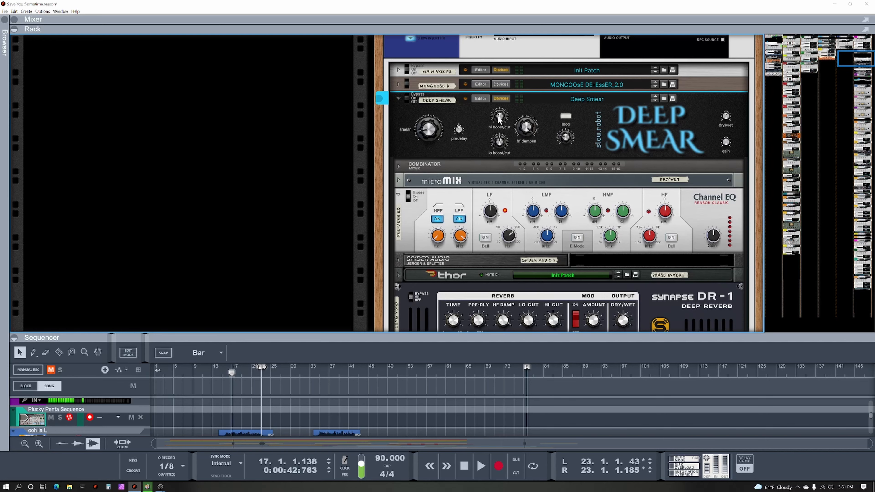
Turn Deep Smear's hi boost/cut fully up and check the HF gain and frequency in the Pre-Verb EQ.
{"action": "left_click_drag", "start_coordinate": [499, 119], "coordinate": [508, 93]}
{"action": "mouse_move", "coordinate": [667, 216]}
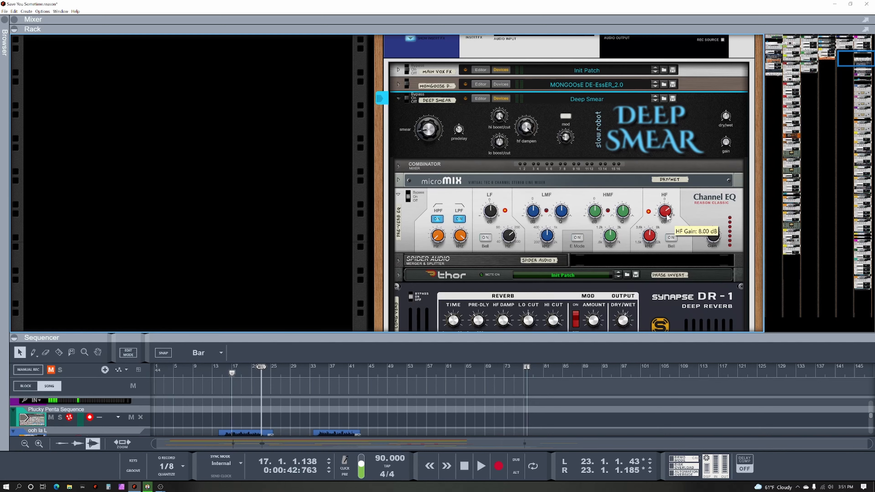
{"action": "mouse_move", "coordinate": [651, 238]}
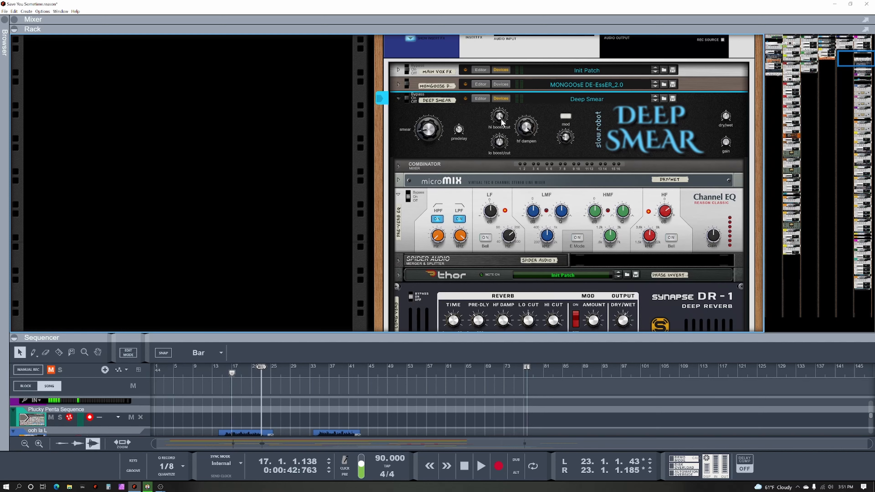
Lower Deep Smear's hi boost/cut, check the internal DR-1's high cut, and return the control to 64.
{"action": "left_click_drag", "start_coordinate": [499, 118], "coordinate": [499, 144]}
{"action": "mouse_move", "coordinate": [503, 129]}
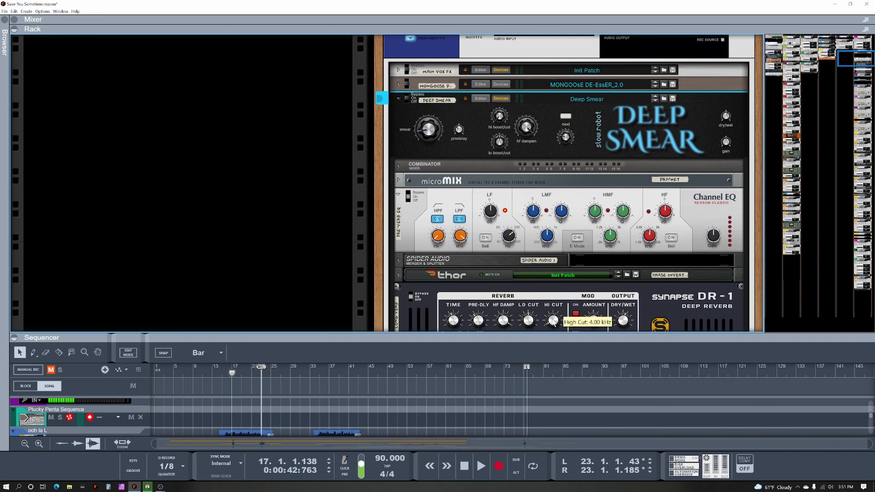
{"action": "mouse_move", "coordinate": [500, 116]}
{"action": "left_mouse_down"}
{"action": "mouse_move", "coordinate": [511, 89]}
{"action": "mouse_move", "coordinate": [508, 118]}
{"action": "mouse_move", "coordinate": [507, 87]}
{"action": "mouse_move", "coordinate": [503, 116]}
{"action": "mouse_move", "coordinate": [559, 155]}
{"action": "left_mouse_up"}
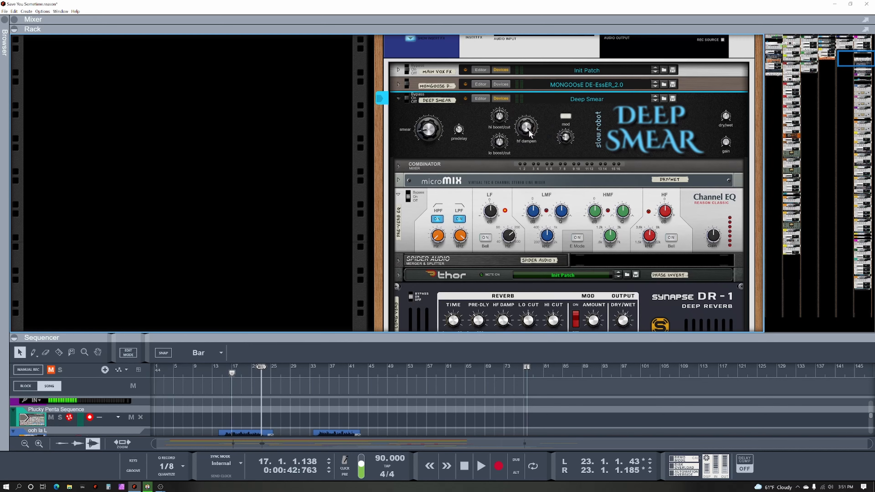
Collapse the Pre-Verb EQ to show both internal DR-1 reverbs and set Deep Smear's HF dampen to 51.
{"action": "mouse_move", "coordinate": [530, 134]}
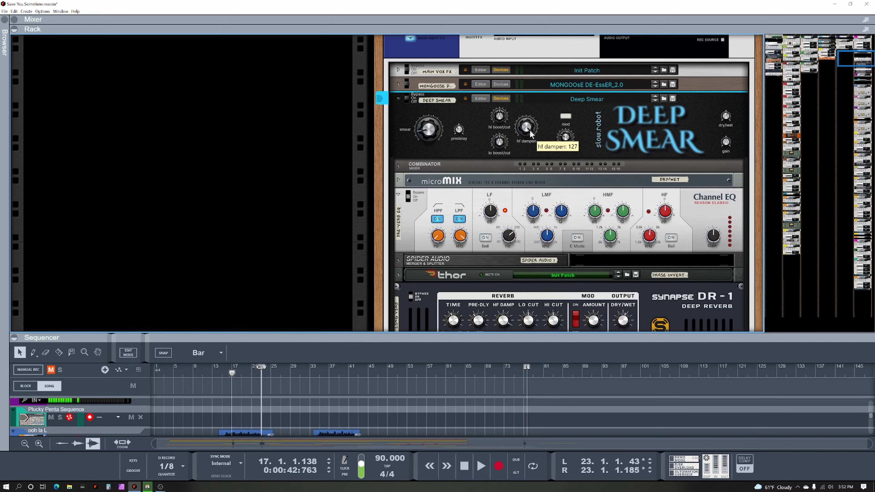
{"action": "left_click_drag", "start_coordinate": [526, 135], "coordinate": [515, 320]}
{"action": "scroll", "coordinate": [516, 321], "scroll_direction": "down", "scroll_amount": 4}
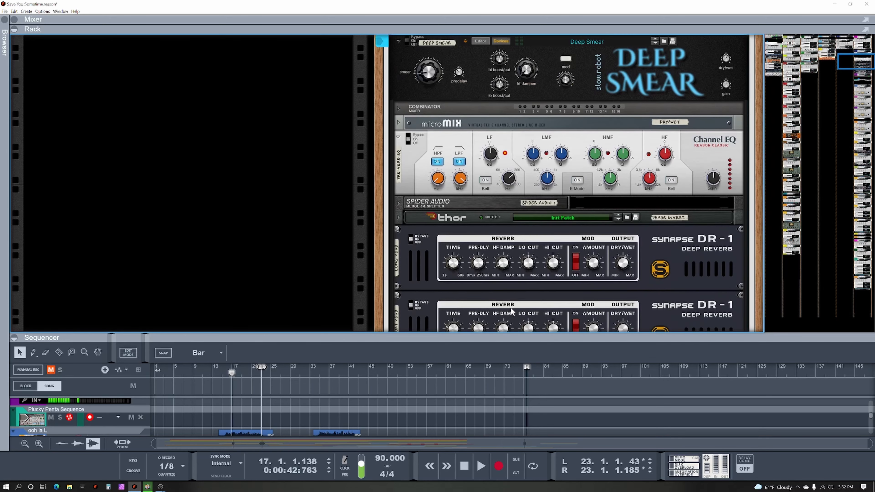
{"action": "scroll", "coordinate": [510, 292], "scroll_direction": "up", "scroll_amount": 5}
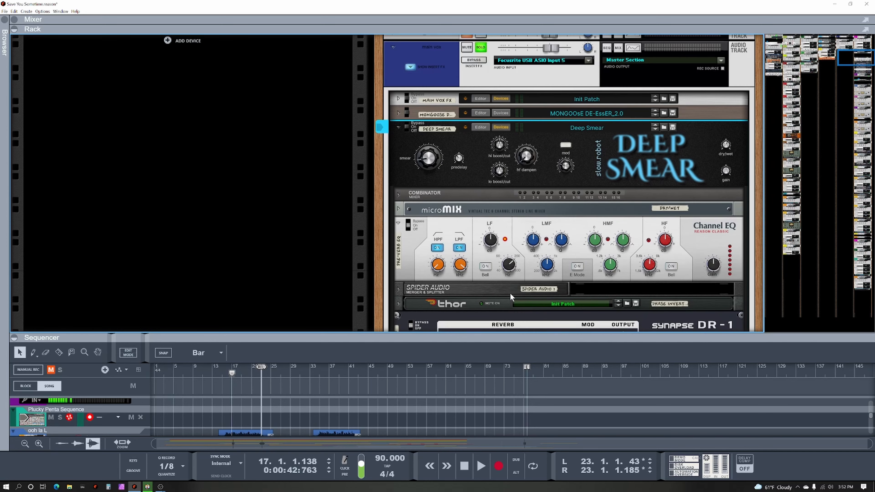
{"action": "left_click", "coordinate": [398, 223]}
{"action": "scroll", "coordinate": [473, 190], "scroll_direction": "down", "scroll_amount": 2}
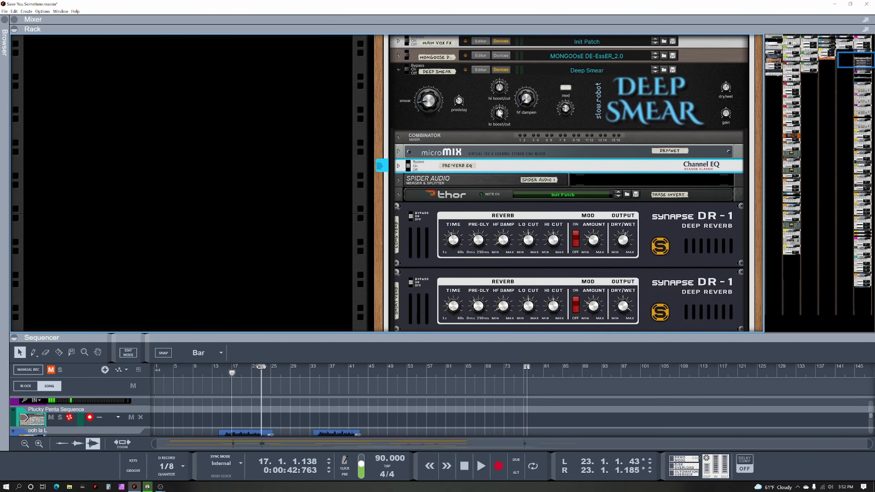
{"action": "left_click_drag", "start_coordinate": [526, 99], "coordinate": [526, 61]}
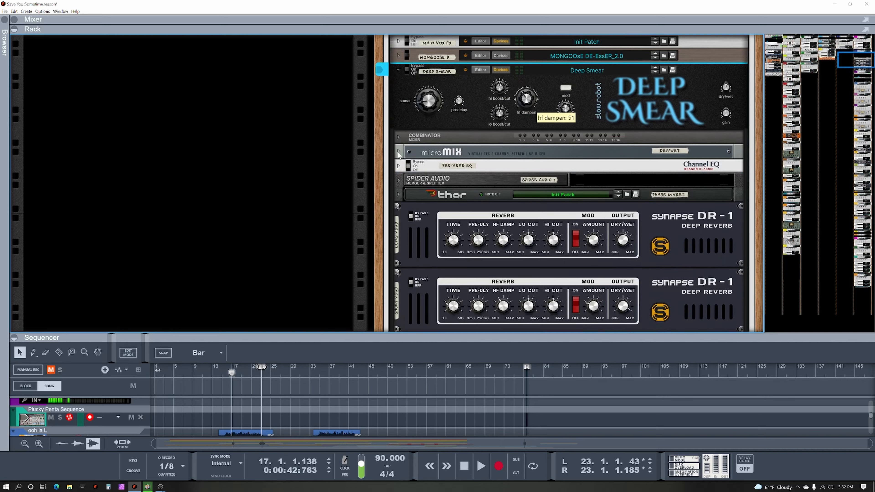
Expand the Pre-Verb EQ again and readjust Deep Smear's HF dampen.
{"action": "left_click", "coordinate": [398, 166]}
{"action": "mouse_move", "coordinate": [534, 97]}
{"action": "left_mouse_down"}
{"action": "mouse_move", "coordinate": [531, 88]}
{"action": "mouse_move", "coordinate": [528, 106]}
{"action": "mouse_move", "coordinate": [522, 90]}
{"action": "mouse_move", "coordinate": [485, 86]}
{"action": "left_mouse_up"}
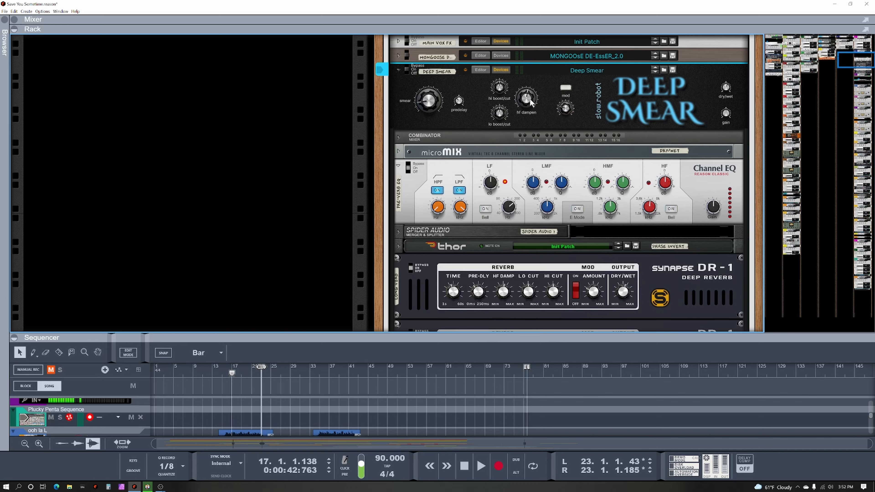
{"action": "mouse_move", "coordinate": [529, 98]}
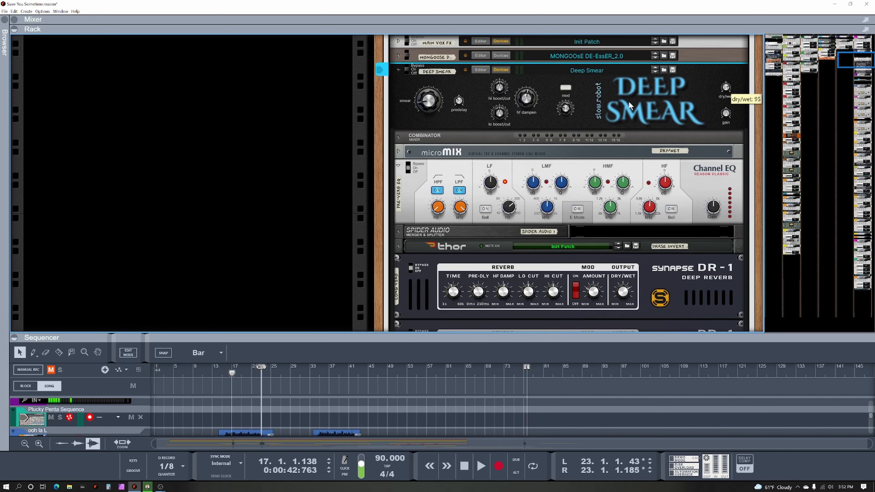
Play the vocal while raising and lowering Deep Smear's HF dampen, and stop playback.
{"action": "key", "text": "space"}
{"action": "left_click_drag", "start_coordinate": [528, 100], "coordinate": [530, 78]}
{"action": "key", "text": "space"}
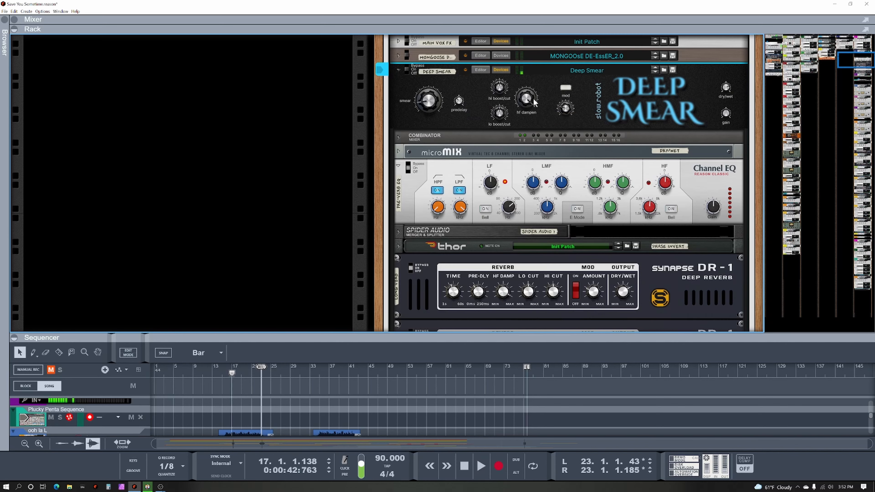
{"action": "key", "text": "space"}
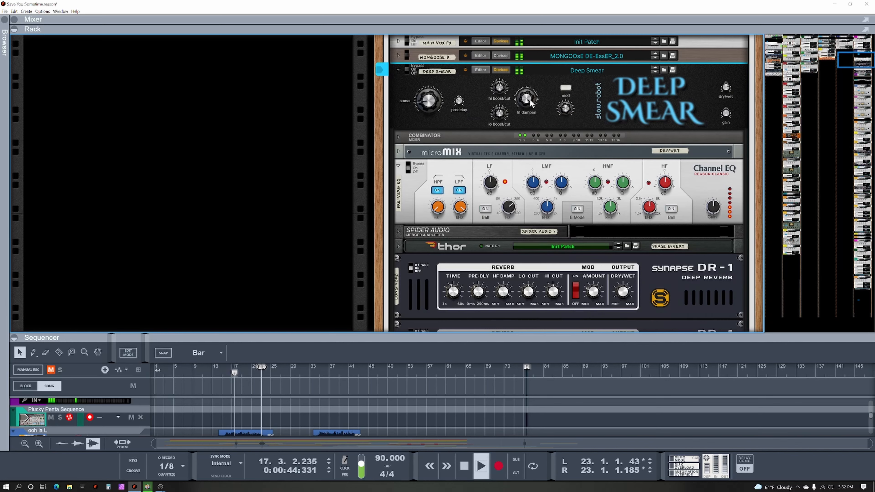
{"action": "left_click_drag", "start_coordinate": [531, 101], "coordinate": [524, 119]}
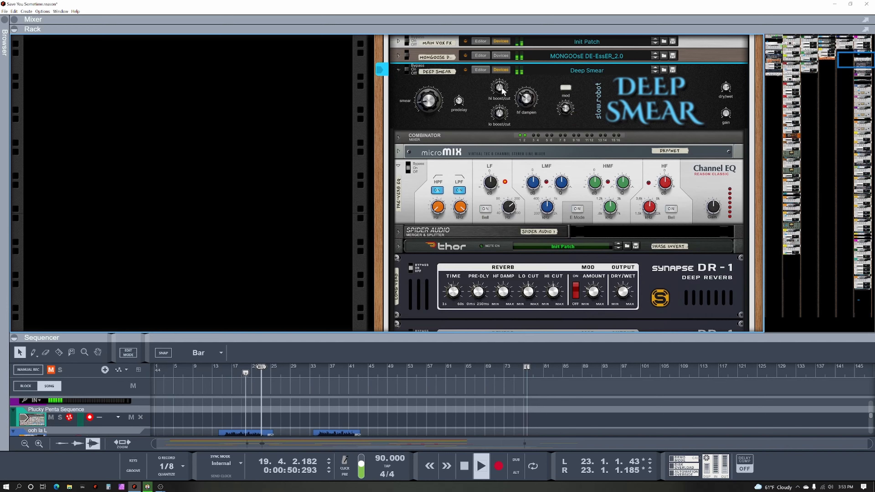
{"action": "key", "text": "space"}
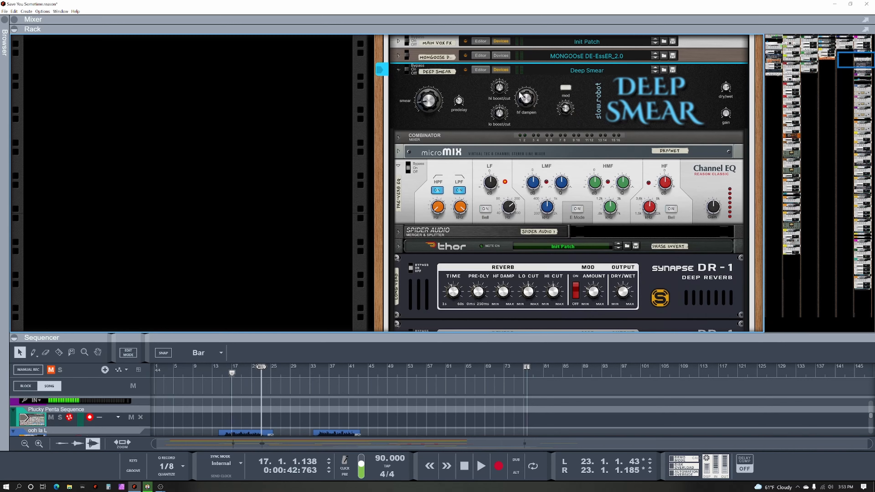
Play the vocal while raising Deep Smear's hi boost/cut to about 86, and stop playback.
{"action": "key", "text": "space"}
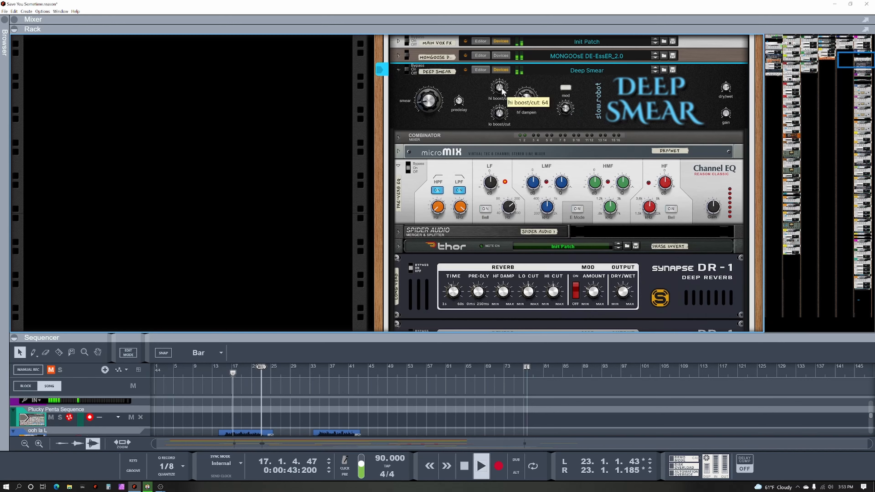
{"action": "scroll", "coordinate": [504, 87], "scroll_direction": "up", "scroll_amount": 8}
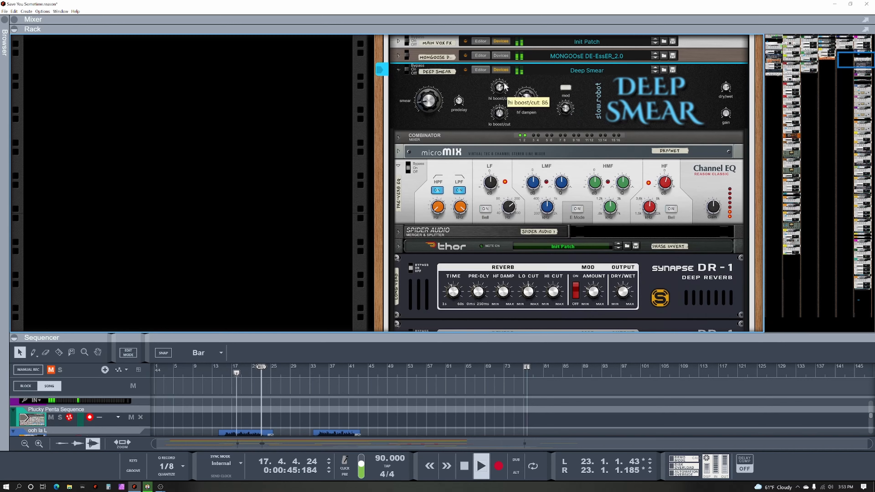
{"action": "scroll", "coordinate": [505, 88], "scroll_direction": "down", "scroll_amount": 4}
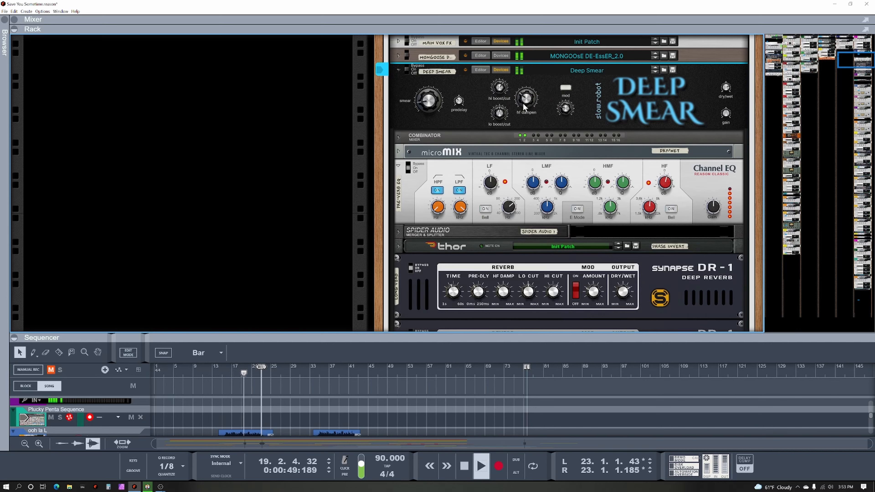
{"action": "key", "text": "space"}
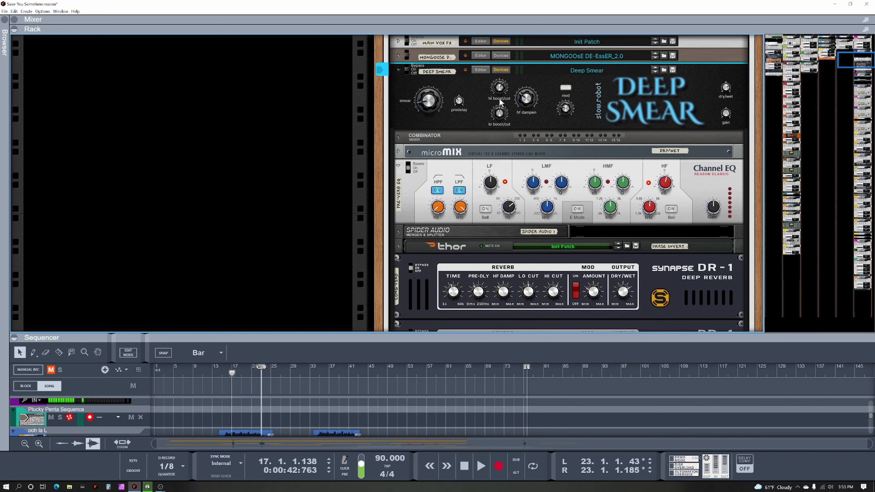
Play the vocal with Deep Smear's lo boost/cut lowered to about 50, and stop playback.
{"action": "mouse_move", "coordinate": [505, 121]}
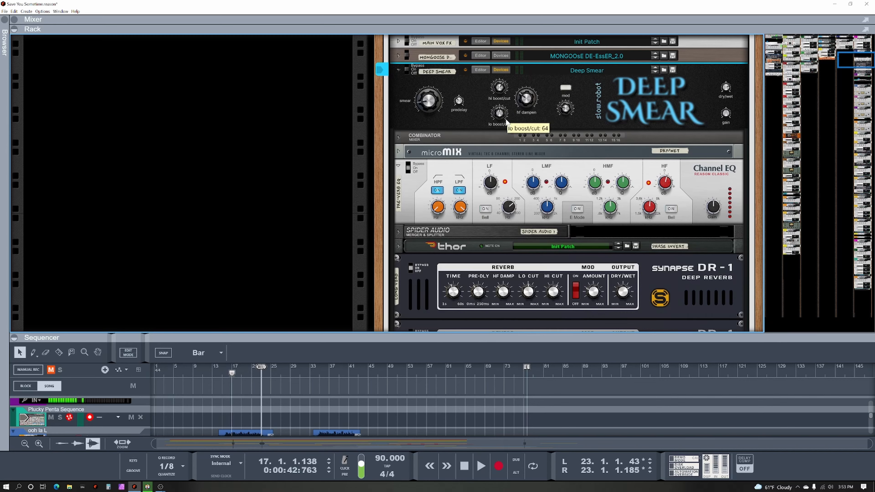
{"action": "key", "text": "space"}
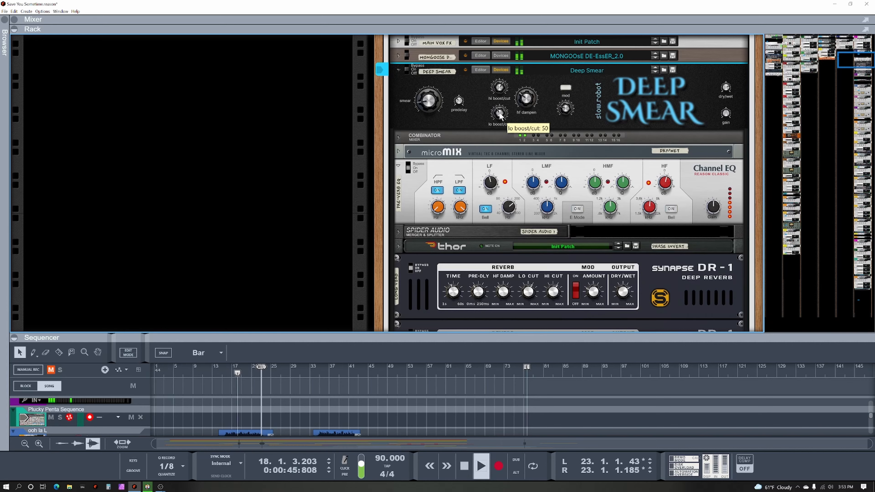
{"action": "key", "text": "space"}
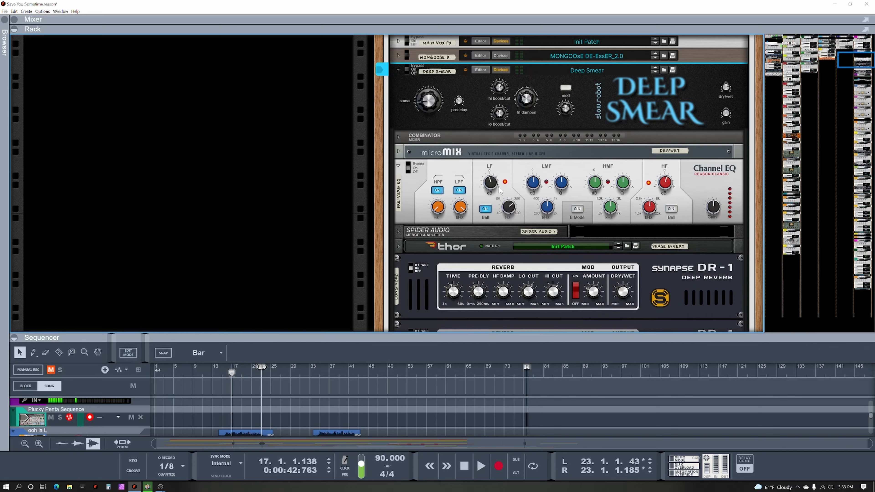
Check the Pre-Verb EQ's LF gain and the DR-1's low cut, reset Deep Smear's lo boost/cut, and collapse Deep Smear.
{"action": "mouse_move", "coordinate": [491, 184]}
{"action": "mouse_move", "coordinate": [528, 293]}
{"action": "left_click", "coordinate": [500, 115], "text": "ctrl"}
{"action": "left_click", "coordinate": [398, 70]}
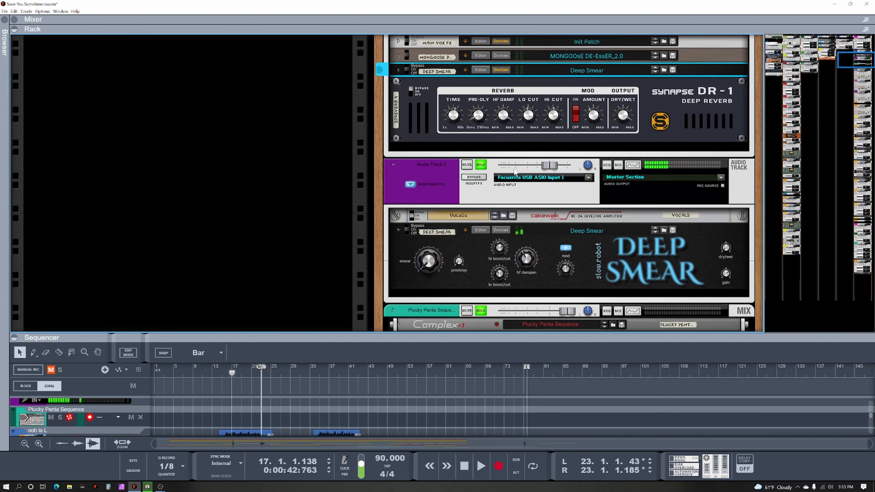
Select the Complex-1 instrument on the Plucky Penta Sequence channel.
{"action": "scroll", "coordinate": [513, 120], "scroll_direction": "down", "scroll_amount": 3}
{"action": "scroll", "coordinate": [501, 167], "scroll_direction": "down", "scroll_amount": 2}
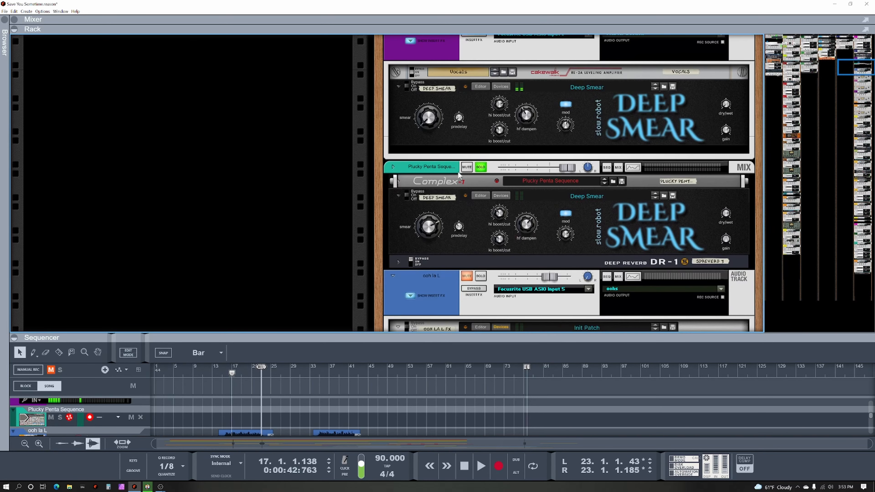
{"action": "left_click", "coordinate": [439, 184]}
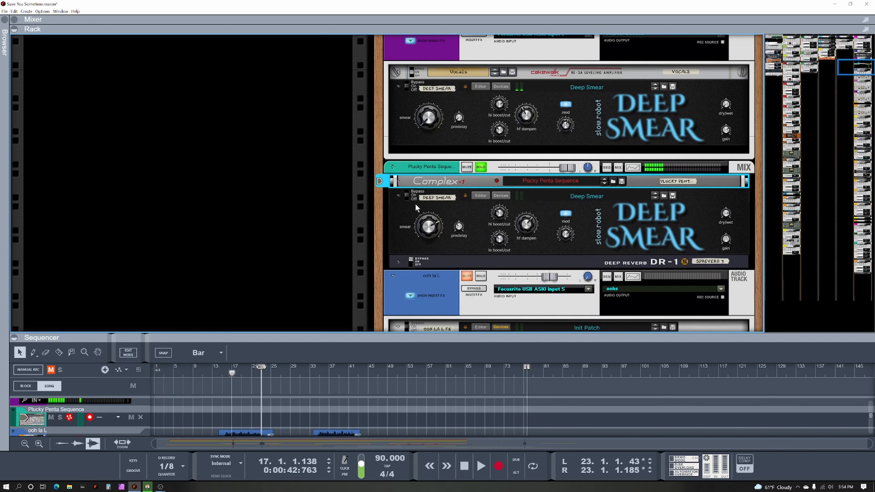
Adjust the gain of the Deep Smear under Complex-1 and switch its bypass while the sequence is heard.
{"action": "left_click", "coordinate": [727, 214]}
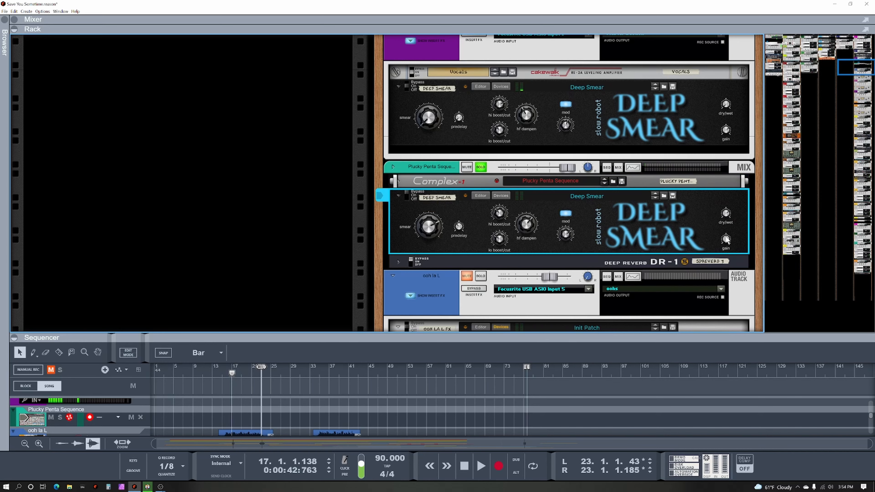
{"action": "left_click_drag", "start_coordinate": [728, 240], "coordinate": [731, 229]}
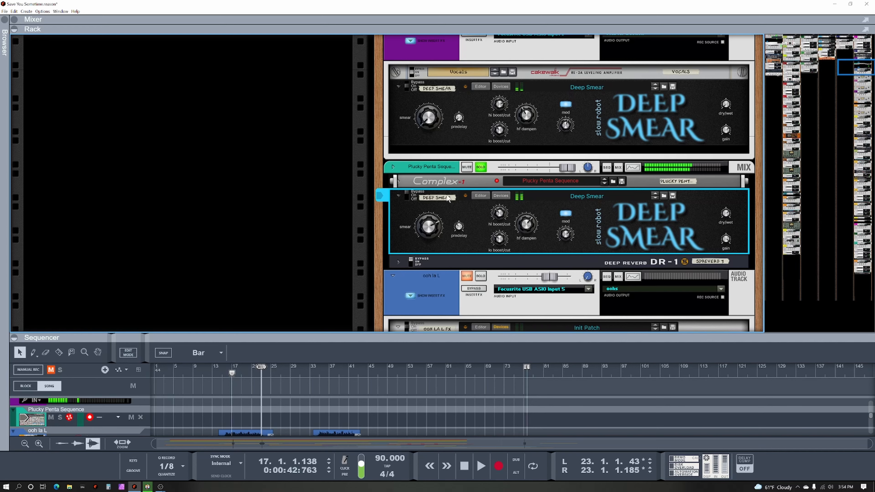
{"action": "left_click", "coordinate": [408, 196]}
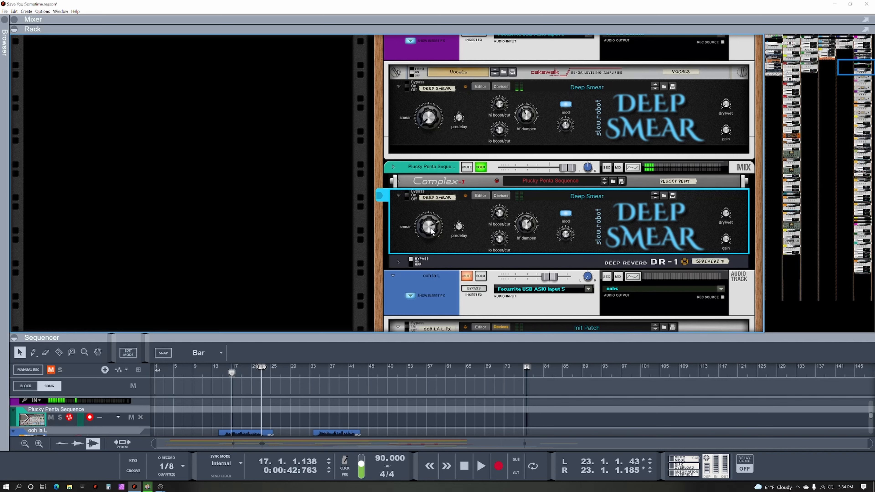
Adjust the HF dampen of the Plucky Penta Sequence's Deep Smear and set its hi boost/cut to 64.
{"action": "mouse_move", "coordinate": [431, 231]}
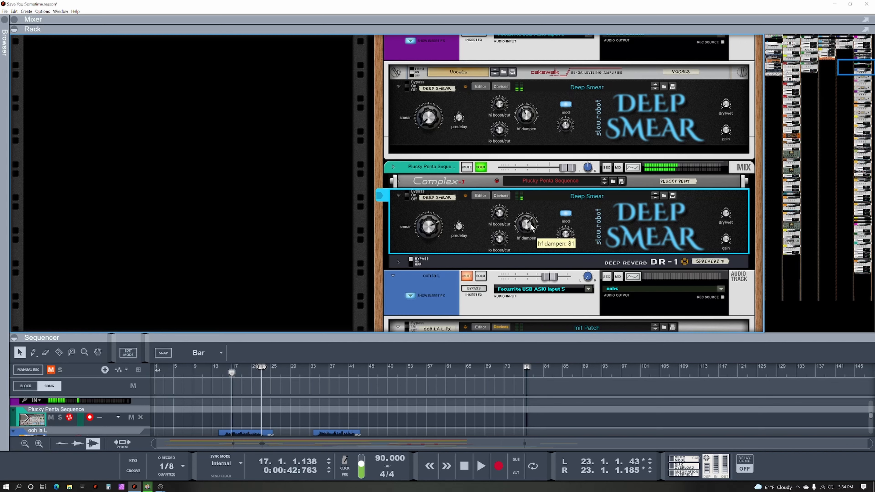
{"action": "left_click_drag", "start_coordinate": [532, 227], "coordinate": [531, 232]}
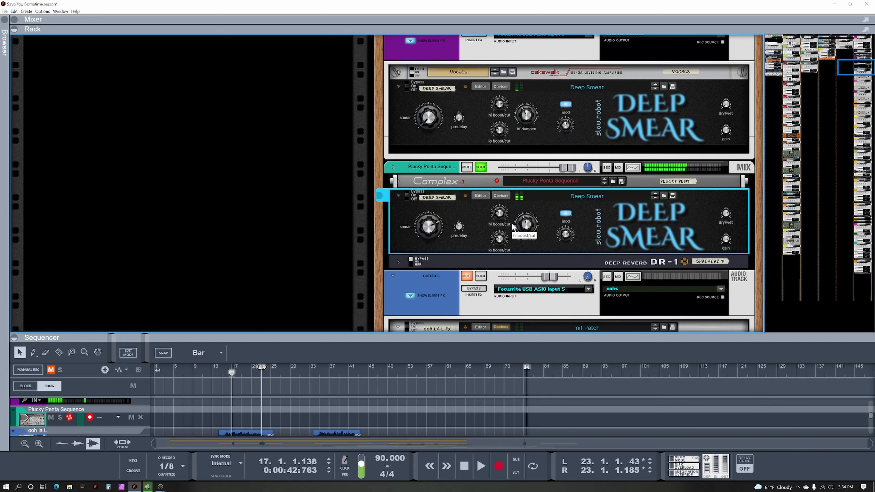
{"action": "left_click_drag", "start_coordinate": [507, 215], "coordinate": [501, 202]}
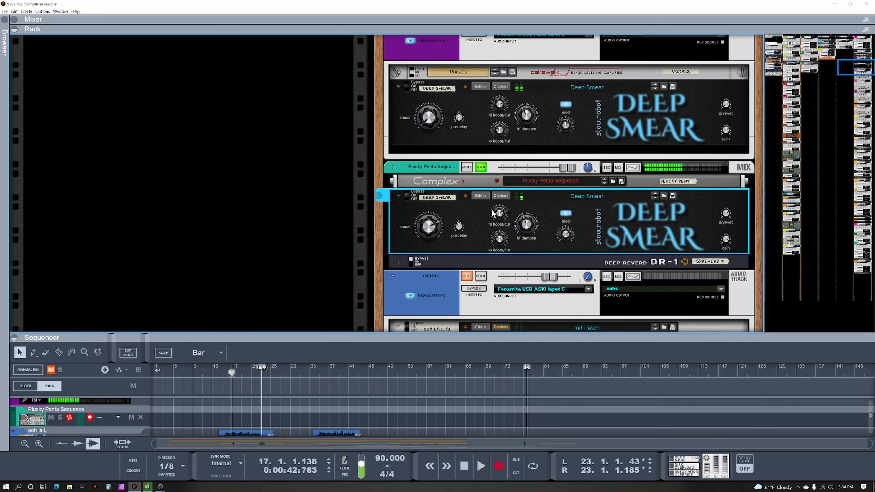
{"action": "mouse_move", "coordinate": [501, 215]}
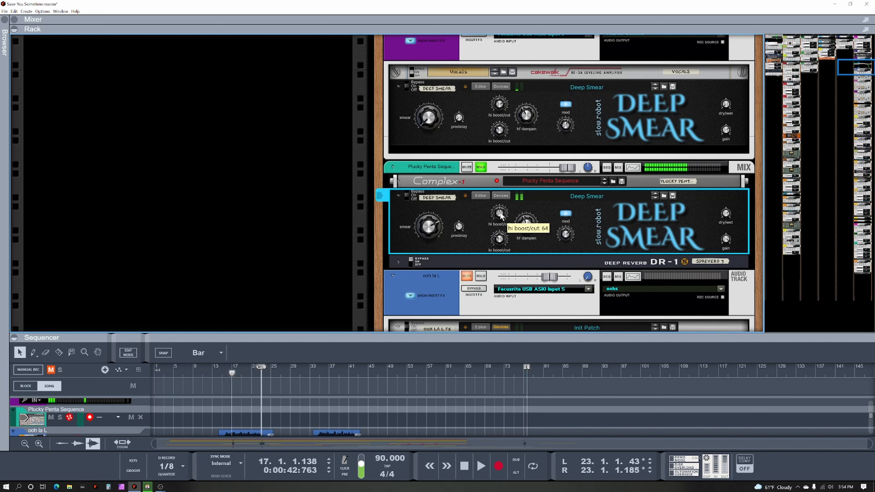
{"action": "mouse_move", "coordinate": [503, 237]}
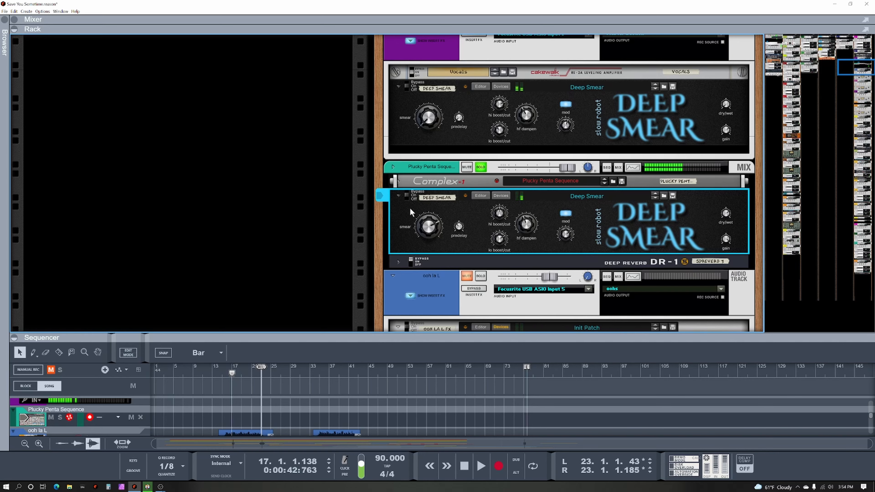
Lower the smear amount of the Plucky Penta Sequence's Deep Smear.
{"action": "left_click_drag", "start_coordinate": [430, 230], "coordinate": [425, 243]}
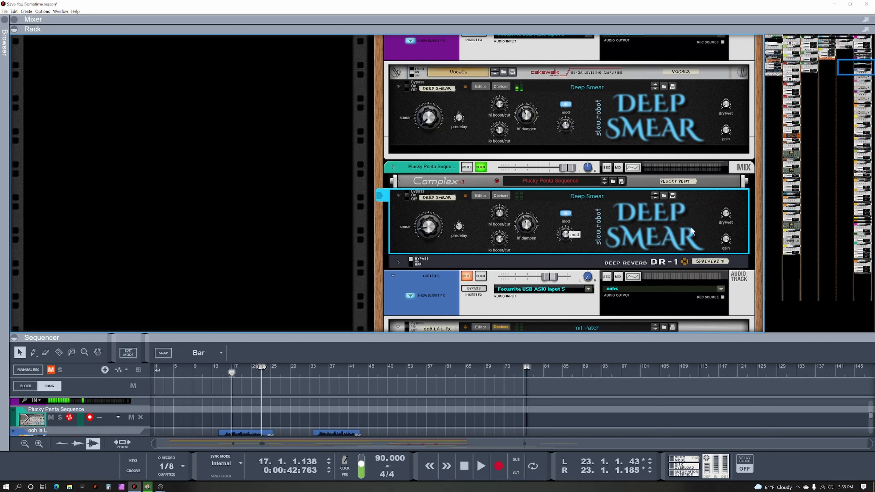
{"action": "scroll", "coordinate": [688, 232], "scroll_direction": "up", "scroll_amount": 1}
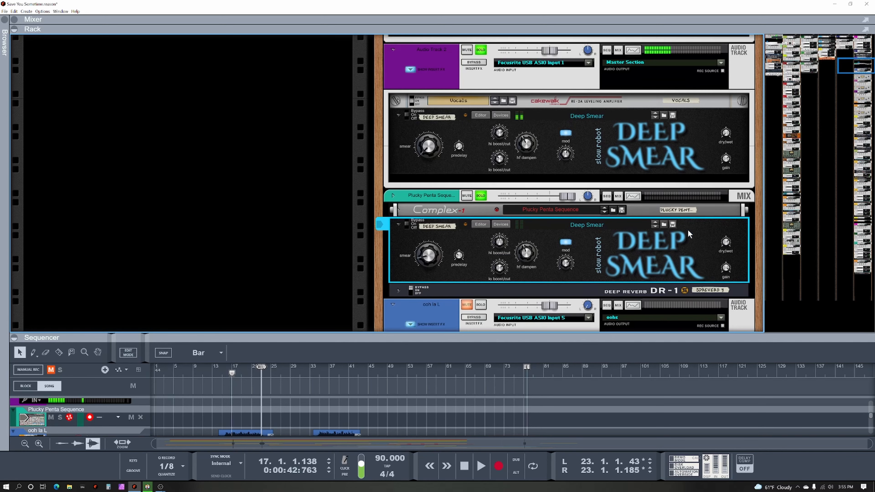